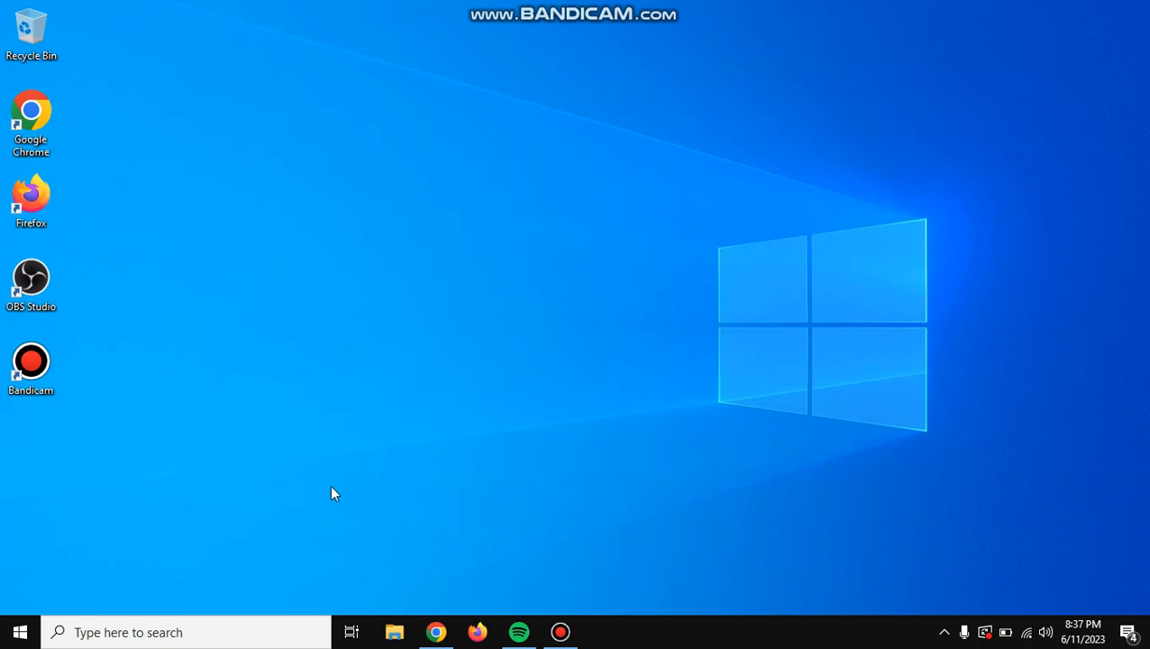
Switch to Chrome, show the Download Windows 10 page and accept its optional cookies
left_click(449, 634)
left_click(144, 11)
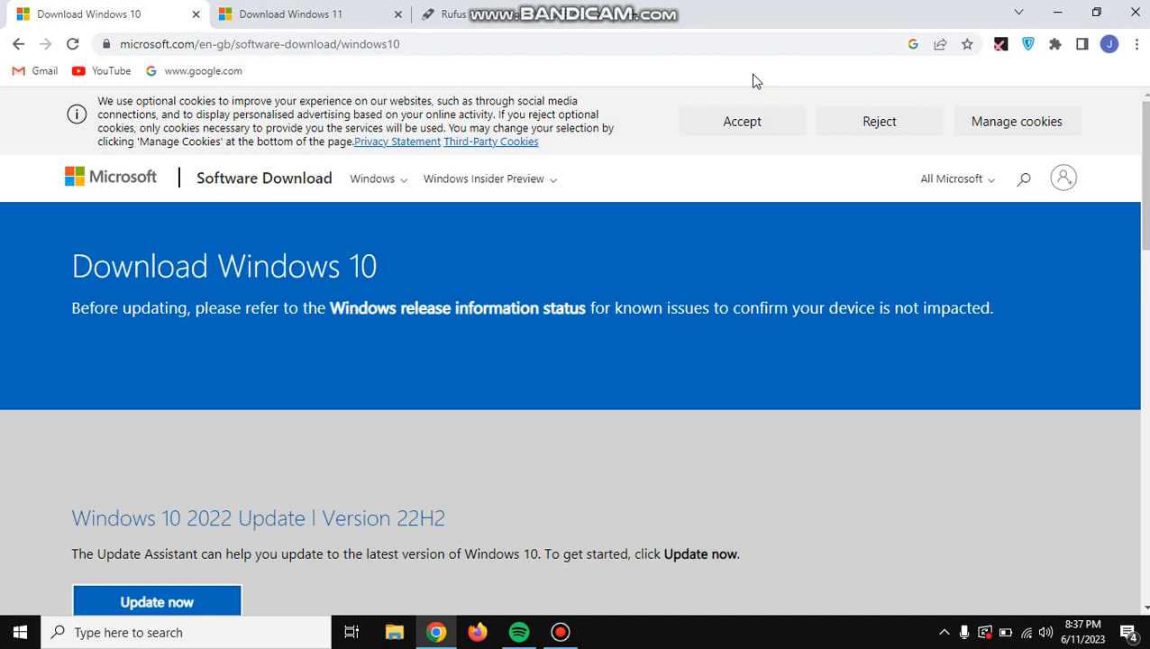
left_click(750, 121)
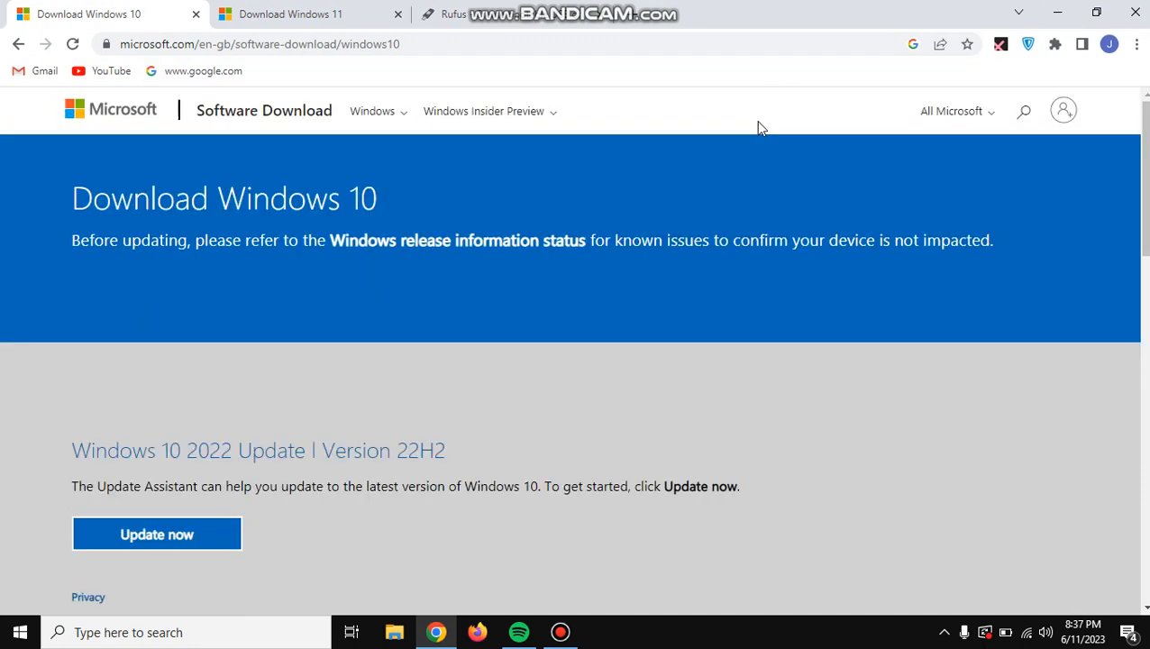
Look through the Windows 10 download page for the available download options, glancing at the Windows 11 page as well
scroll(570, 350, "down", 2)
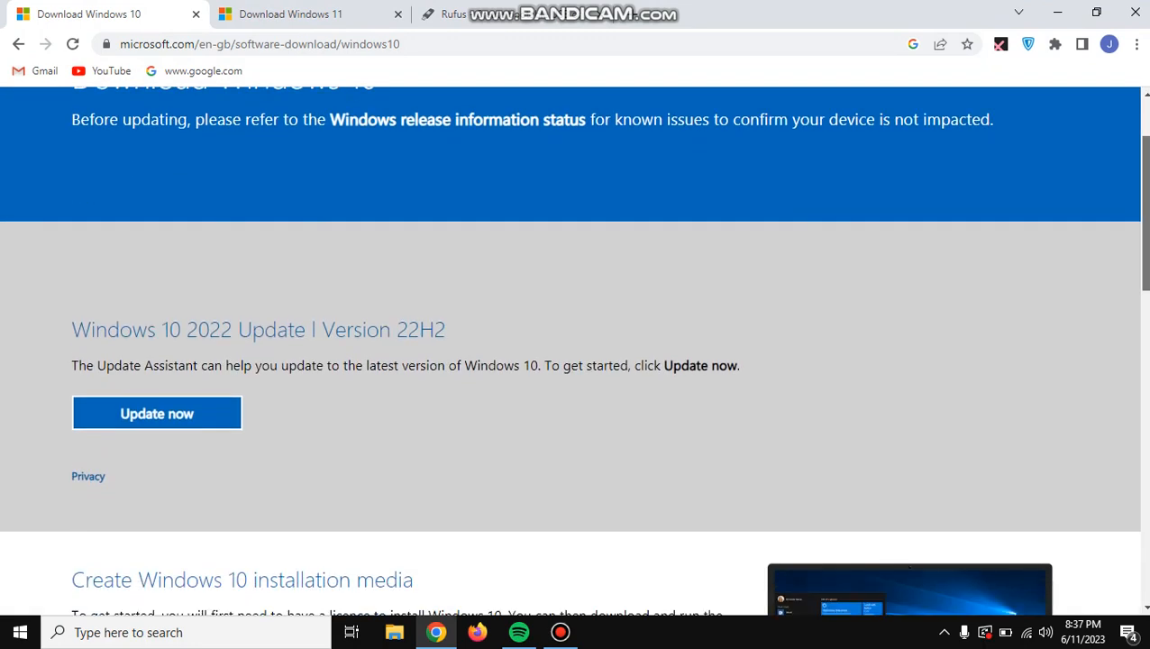
scroll(1108, 86, "down", 4)
scroll(1108, 85, "up", 6)
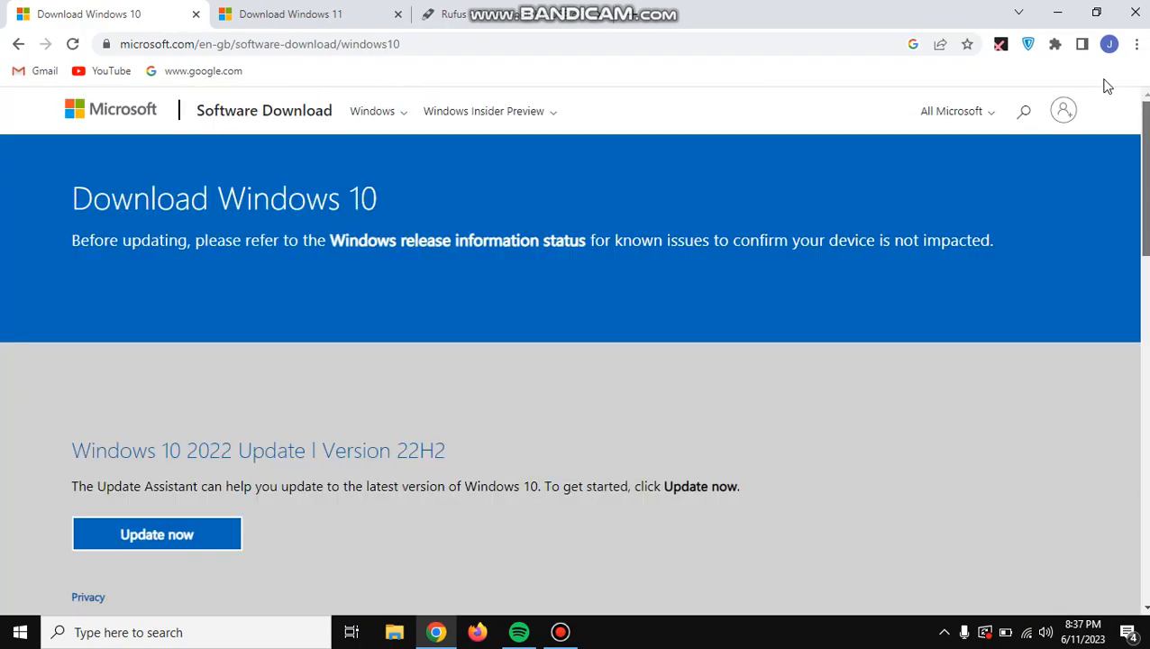
scroll(1108, 85, "down", 5)
left_click(284, 11)
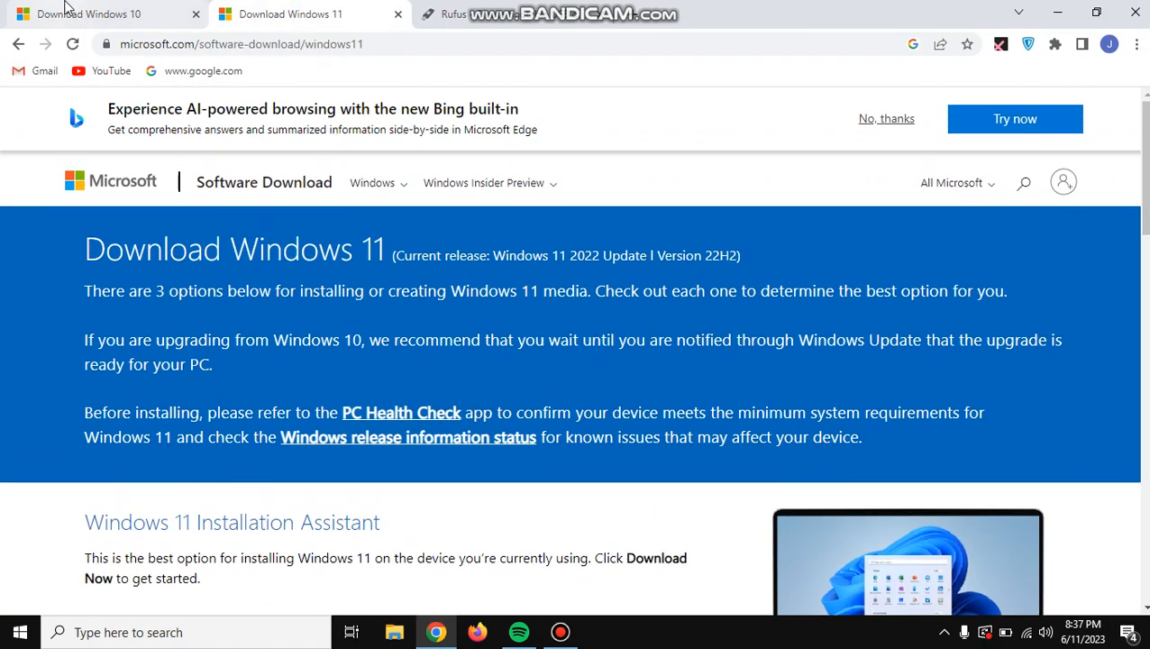
left_click(65, 8)
scroll(1111, 103, "down", 5)
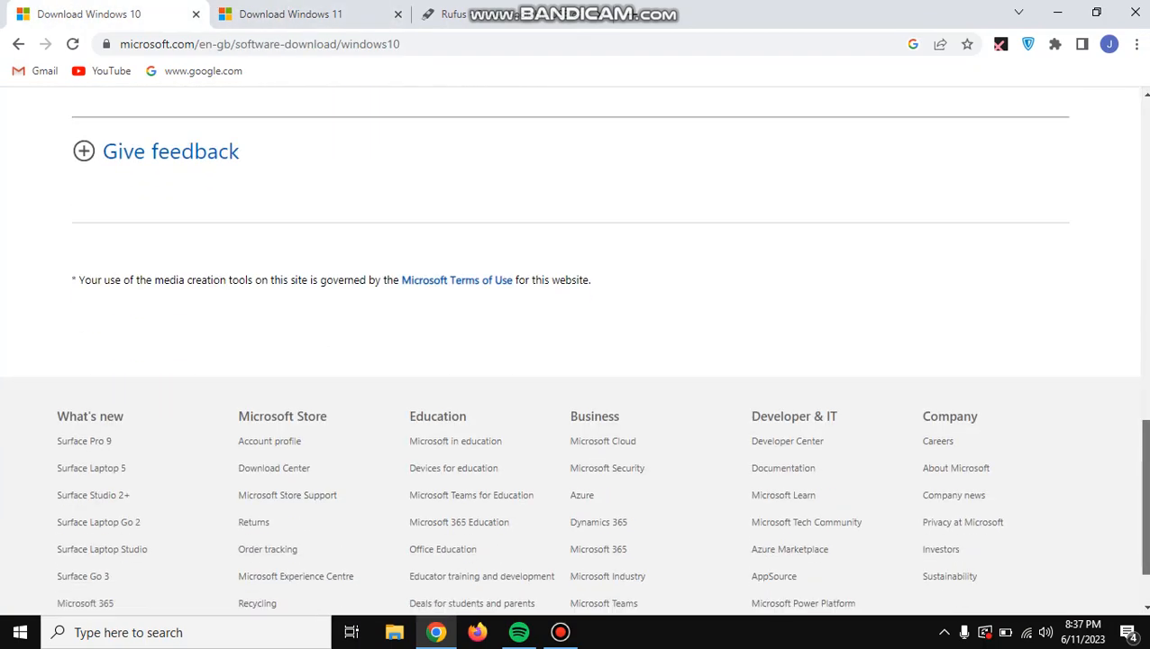
scroll(1111, 102, "up", 8)
scroll(1111, 103, "down", 8)
scroll(1128, 153, "up", 10)
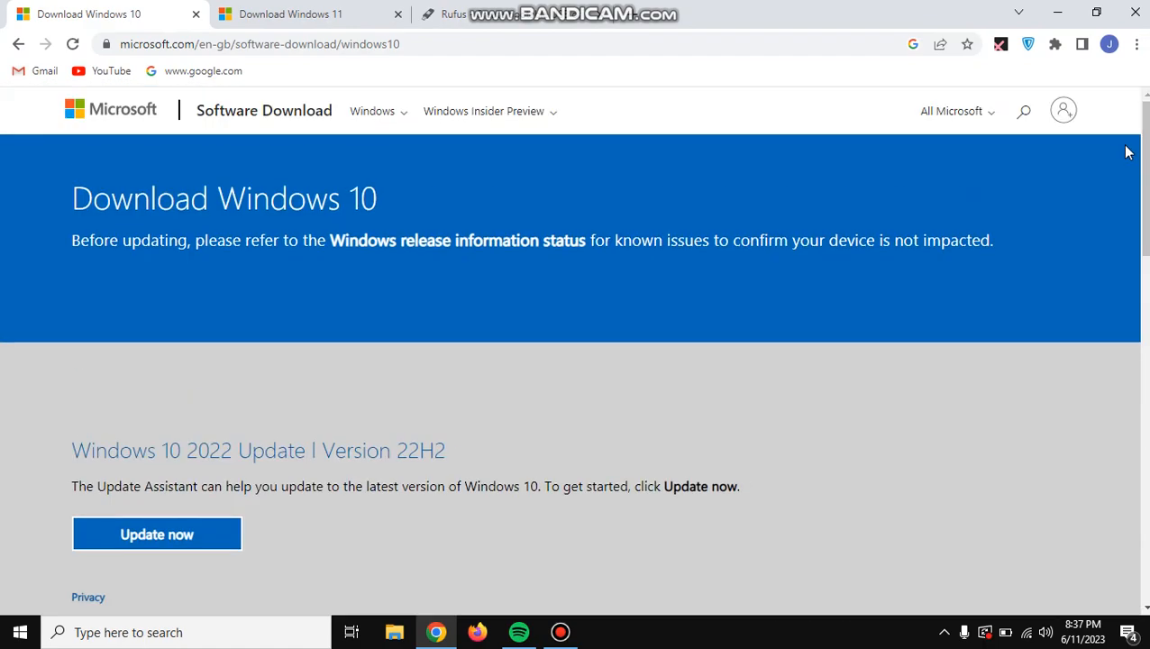
Inspect the Windows 10 download page with the developer tools and have device emulation switched on
right_click(655, 363)
key("Escape")
scroll(726, 479, "down", 4)
right_click(753, 225)
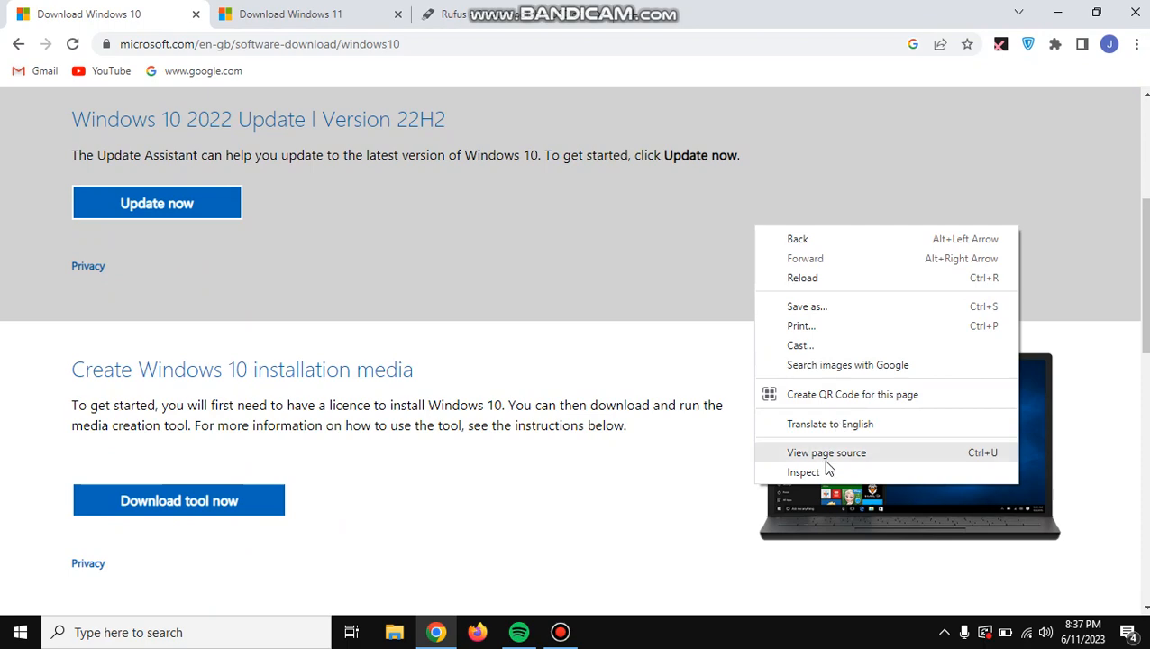
right_click(556, 243)
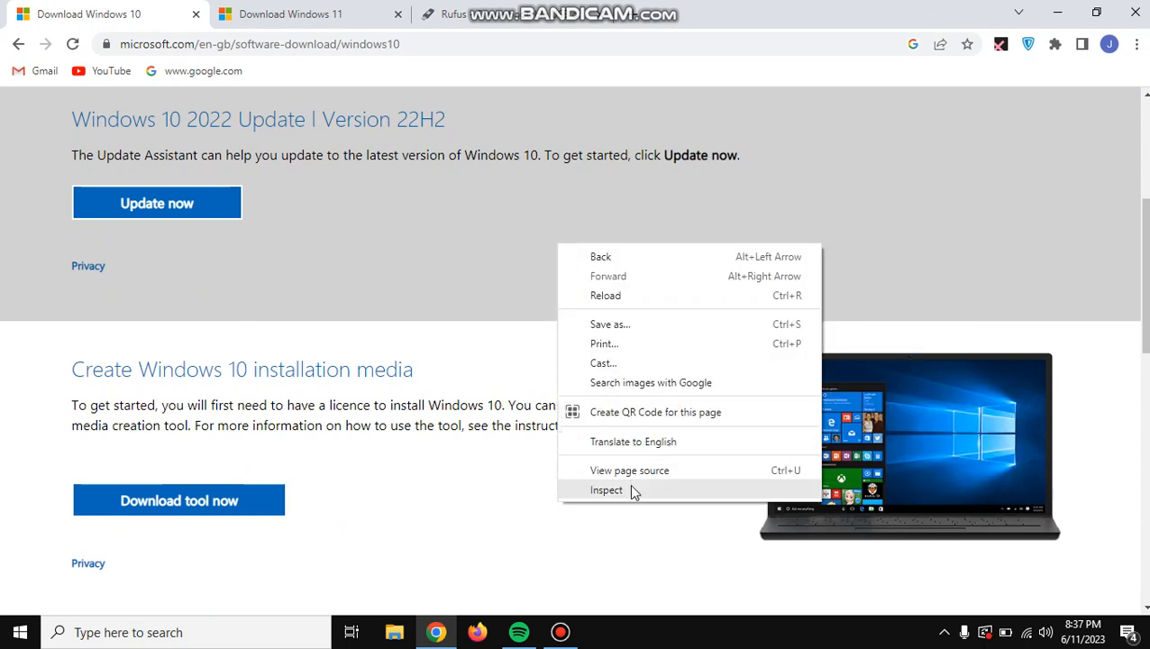
key("Escape")
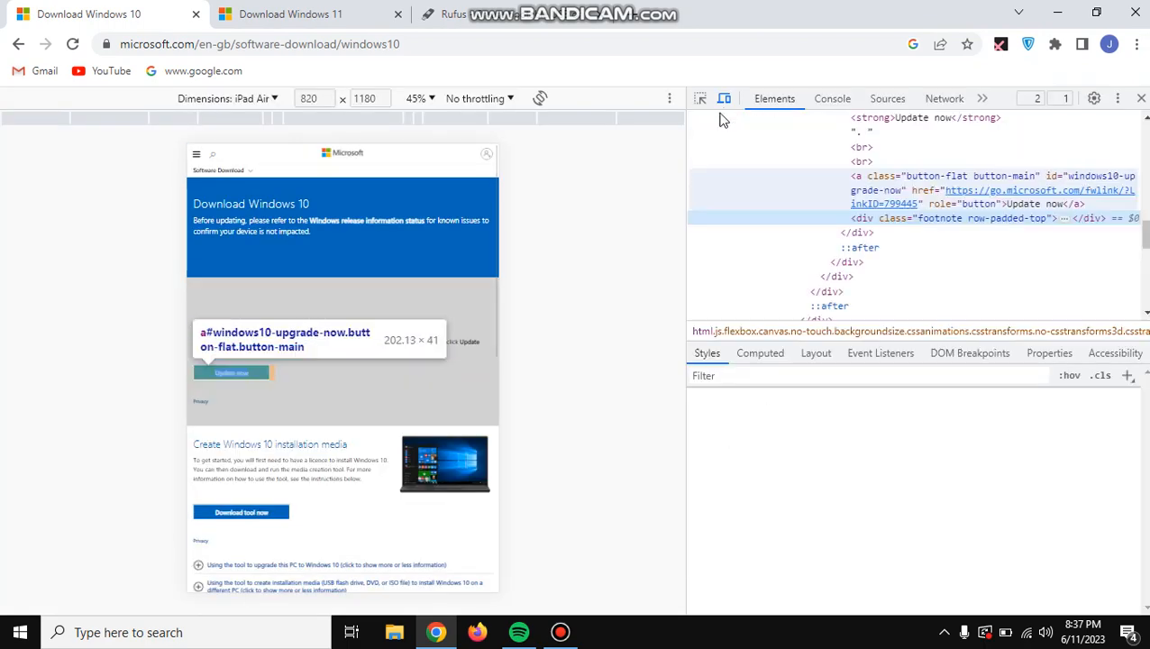
left_click(725, 100)
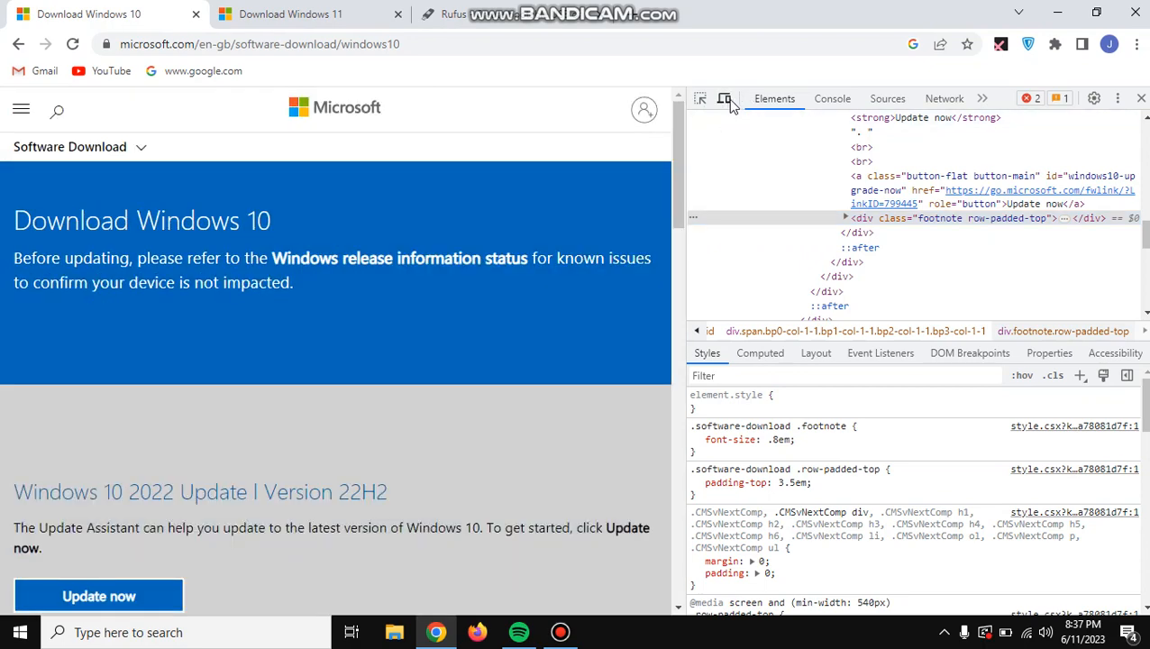
left_click(725, 100)
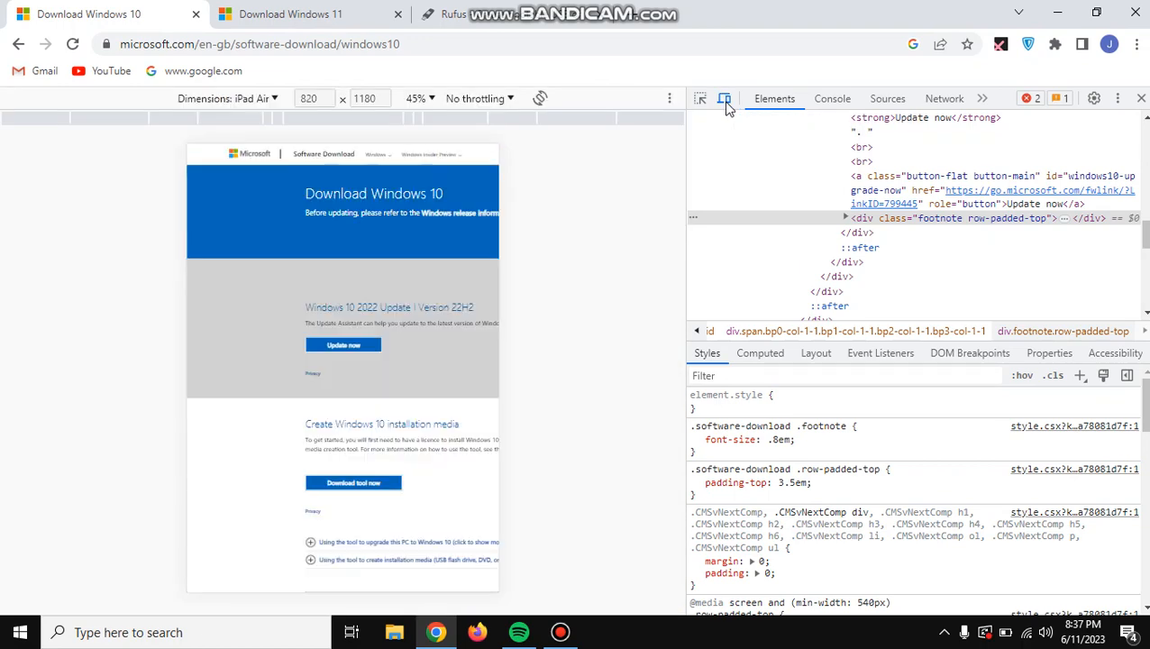
Reload the Windows 10 download page while emulating an iPad Air, and close the developer tools
left_click(253, 100)
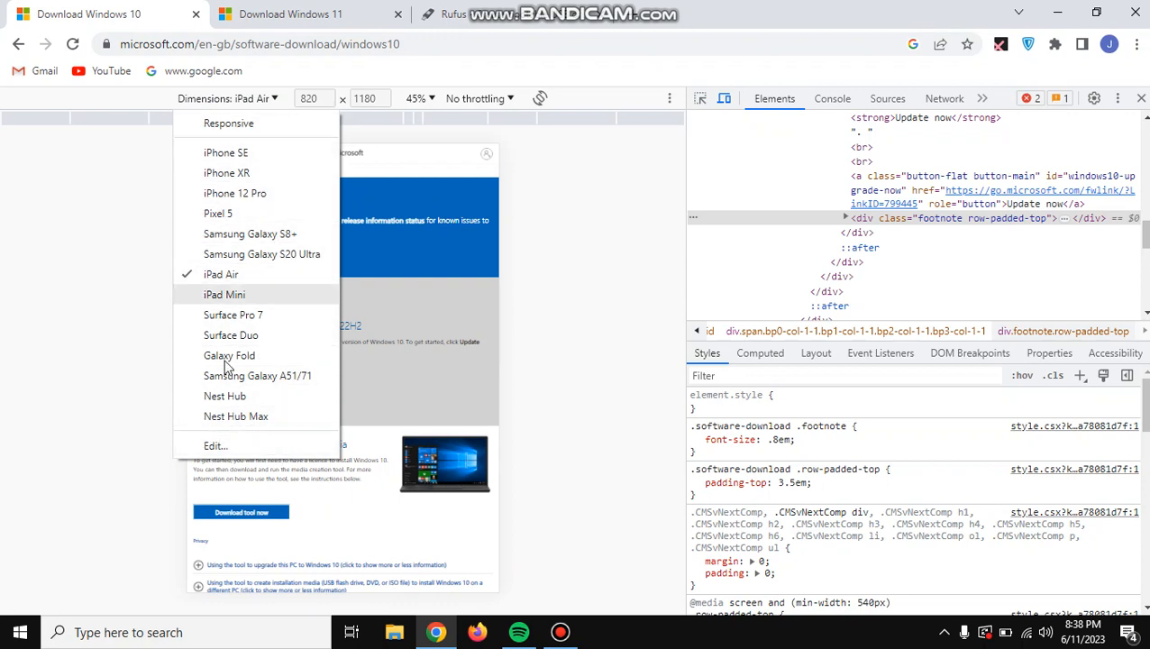
left_click(276, 274)
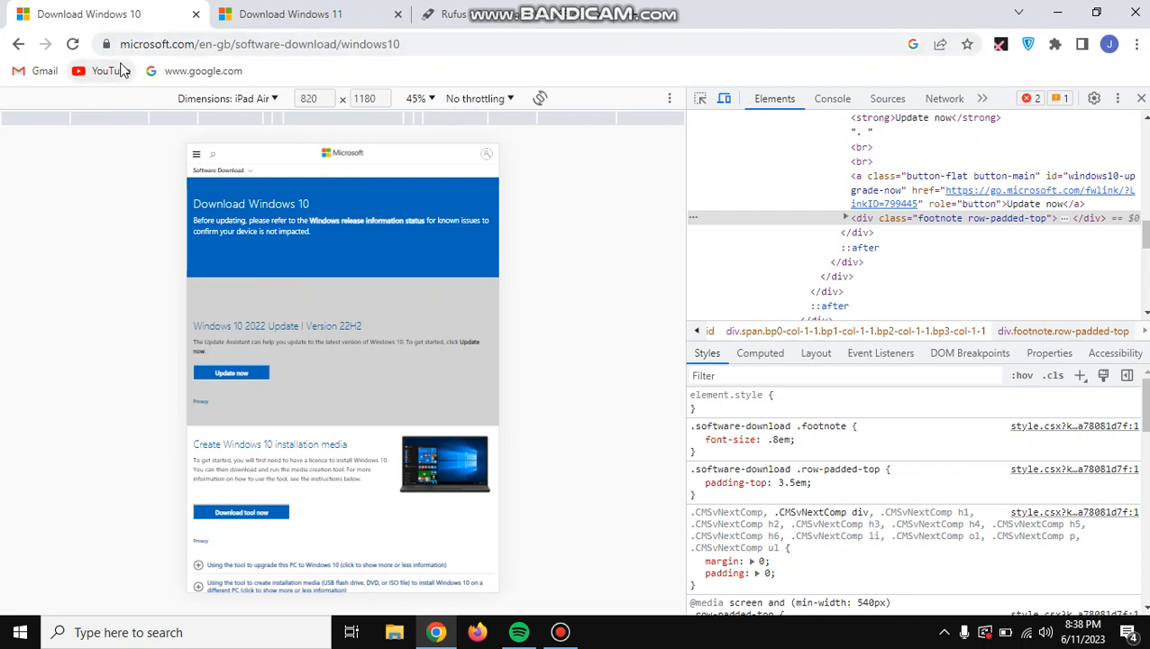
left_click(489, 104)
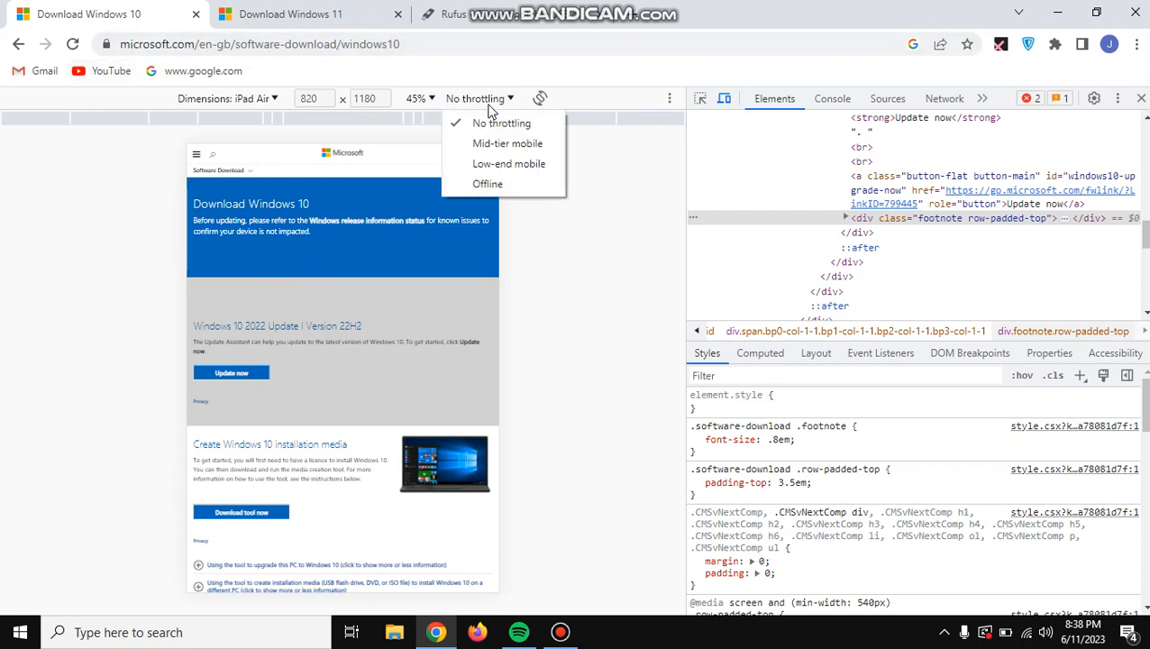
left_click(72, 44)
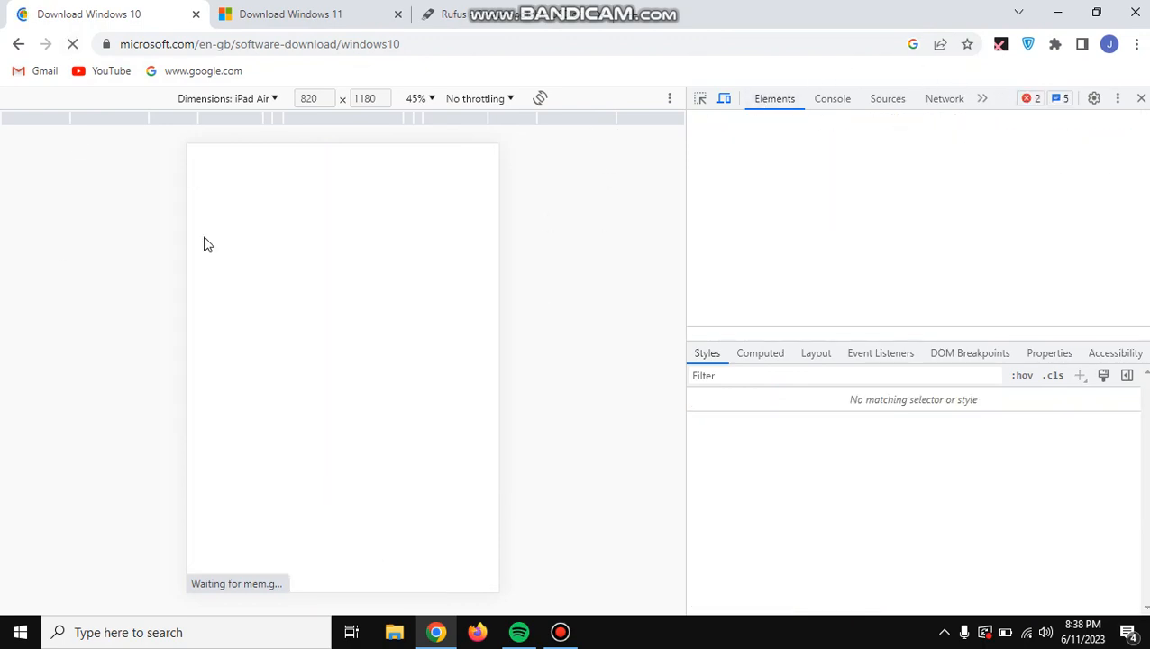
left_click(1143, 99)
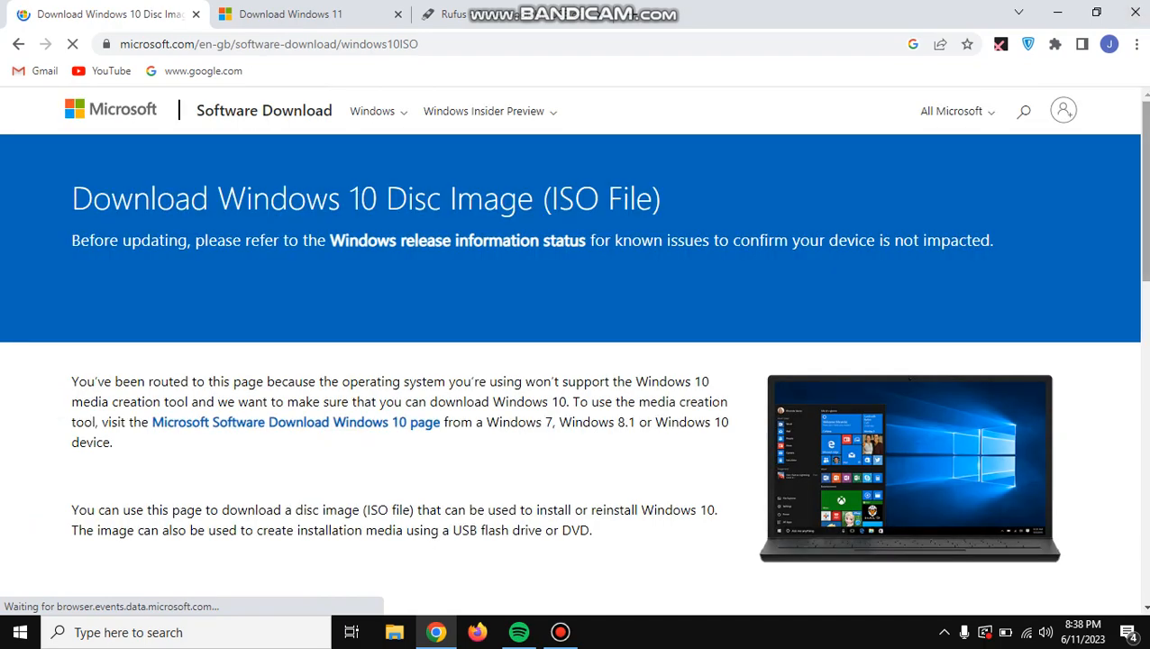
Select Windows 10 (multi-edition ISO) as the edition and confirm it
scroll(575, 360, "down", 4)
left_click(365, 483)
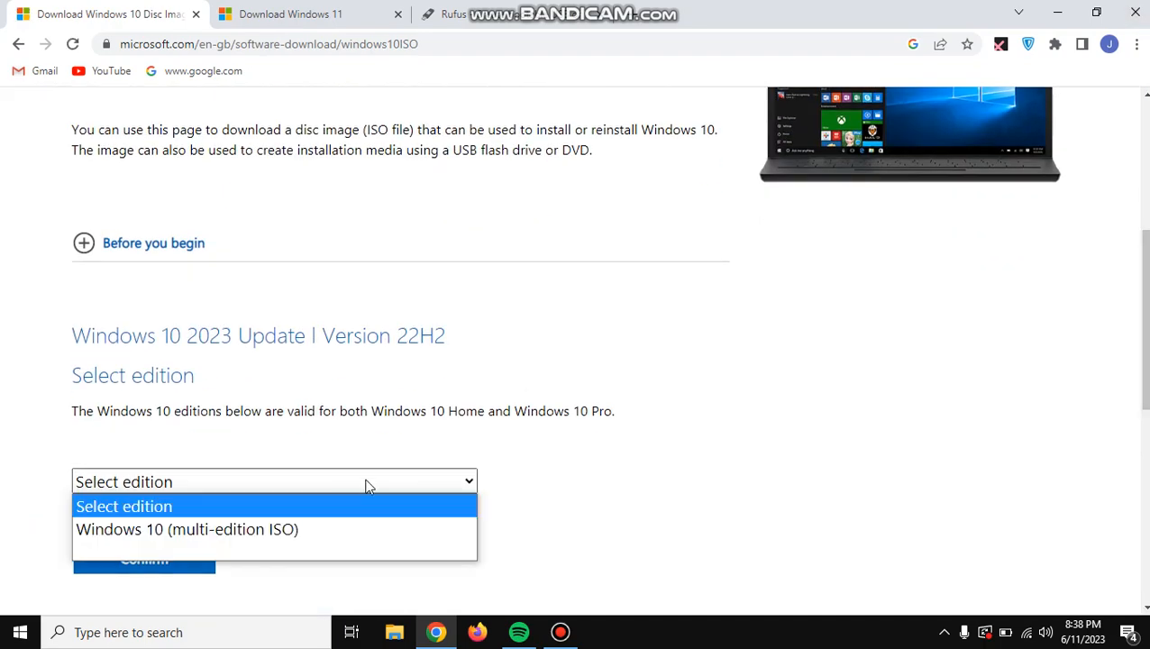
left_click(298, 529)
left_click(192, 555)
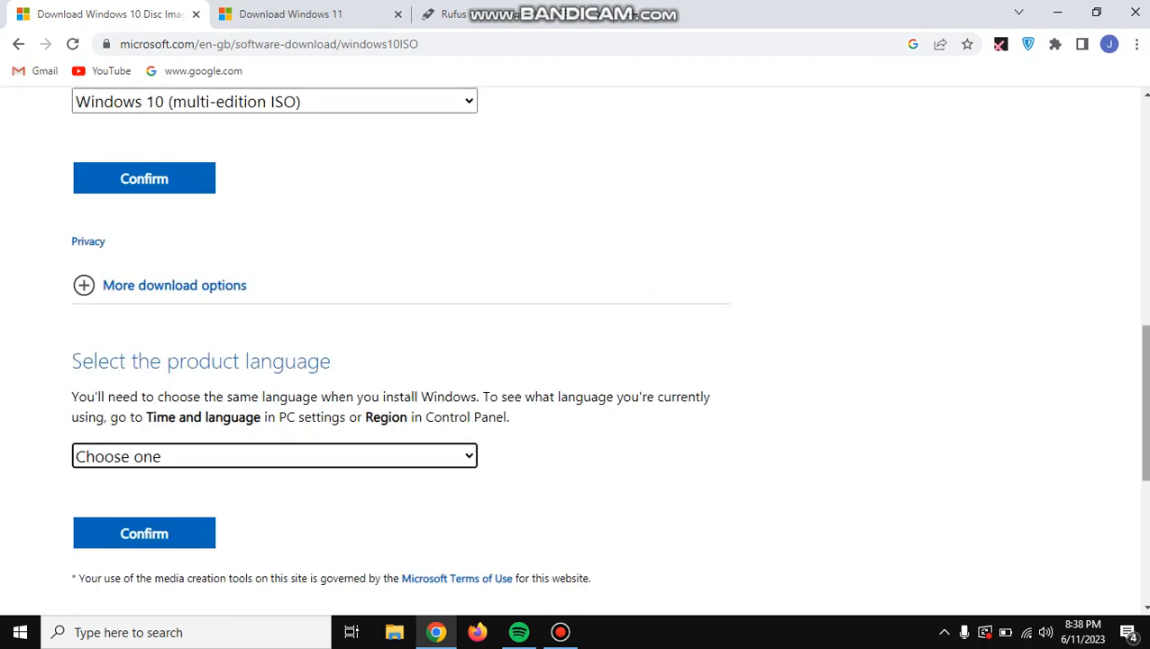
Confirm English (United States) as the Windows 10 product language and start the 64-bit ISO download
left_click(390, 400)
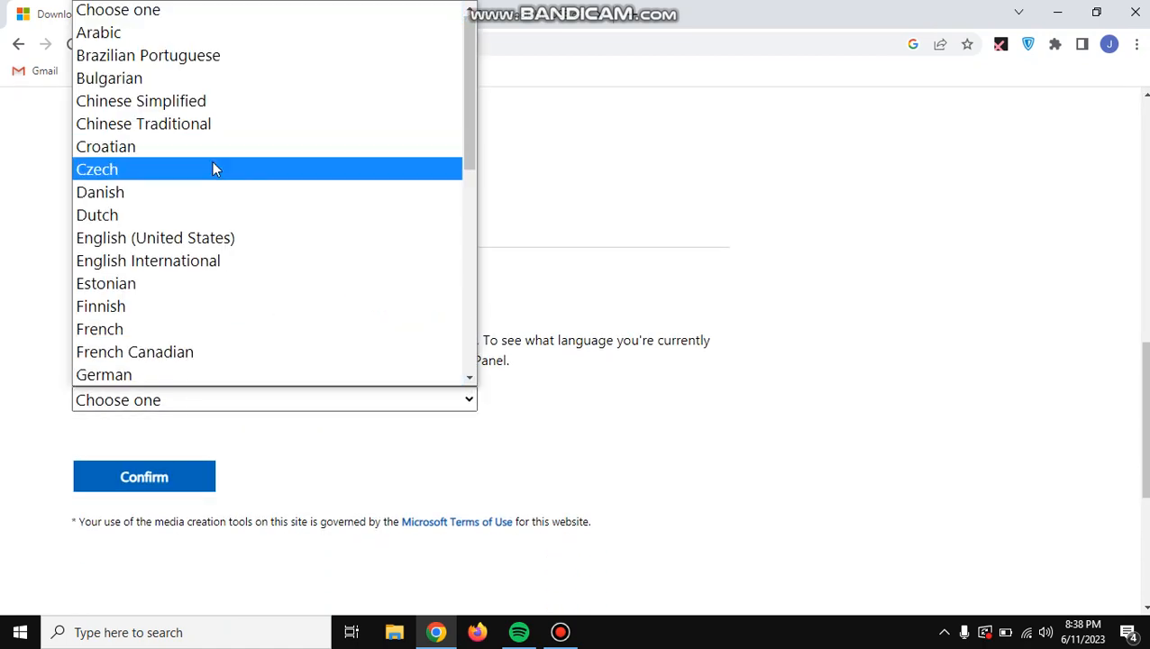
left_click(310, 240)
left_click(192, 474)
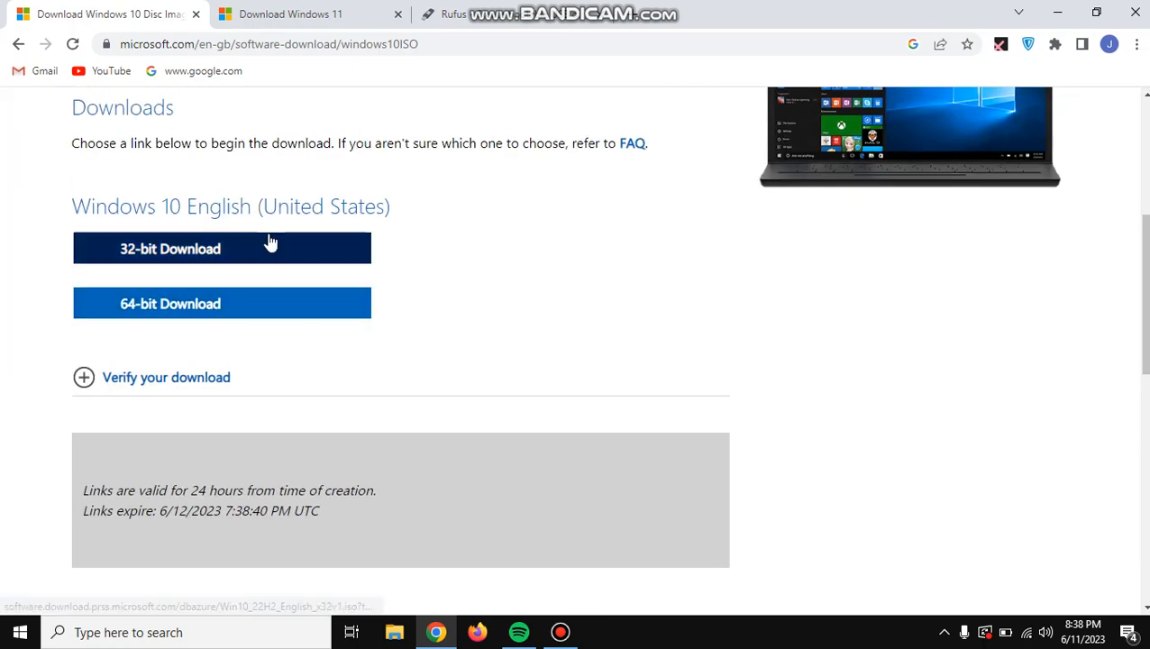
left_click(275, 311)
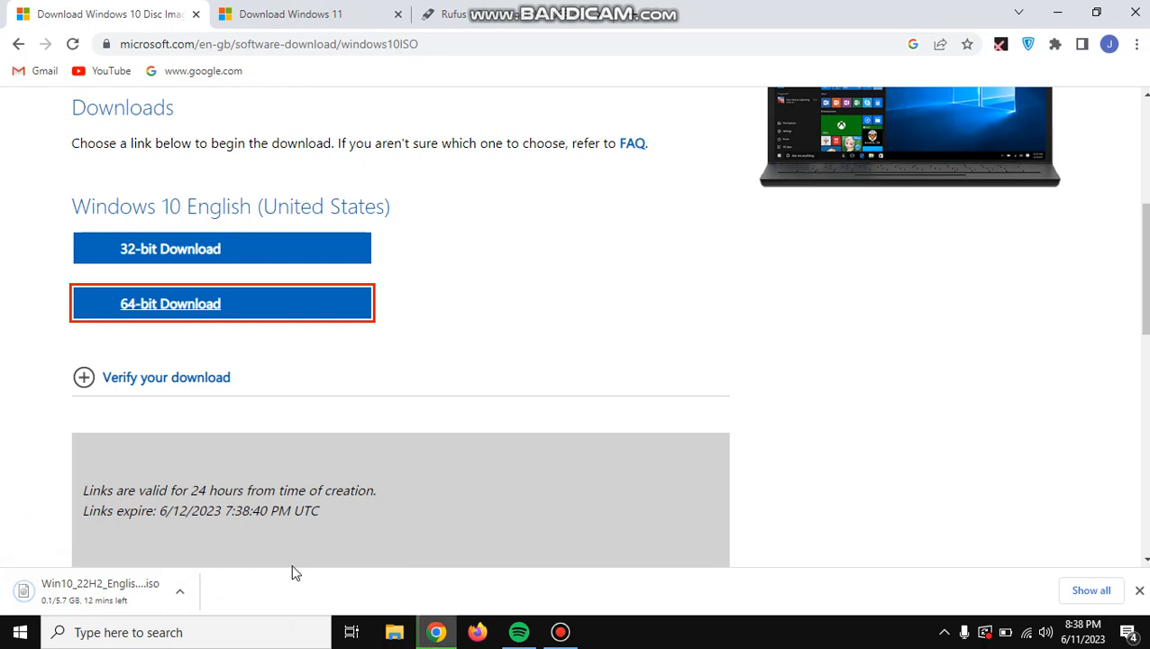
On the Windows 11 download page, choose Windows 11 (multi-edition ISO for x64 devices) and submit the selection
left_click(311, 11)
left_click_drag(1144, 153, 1144, 331)
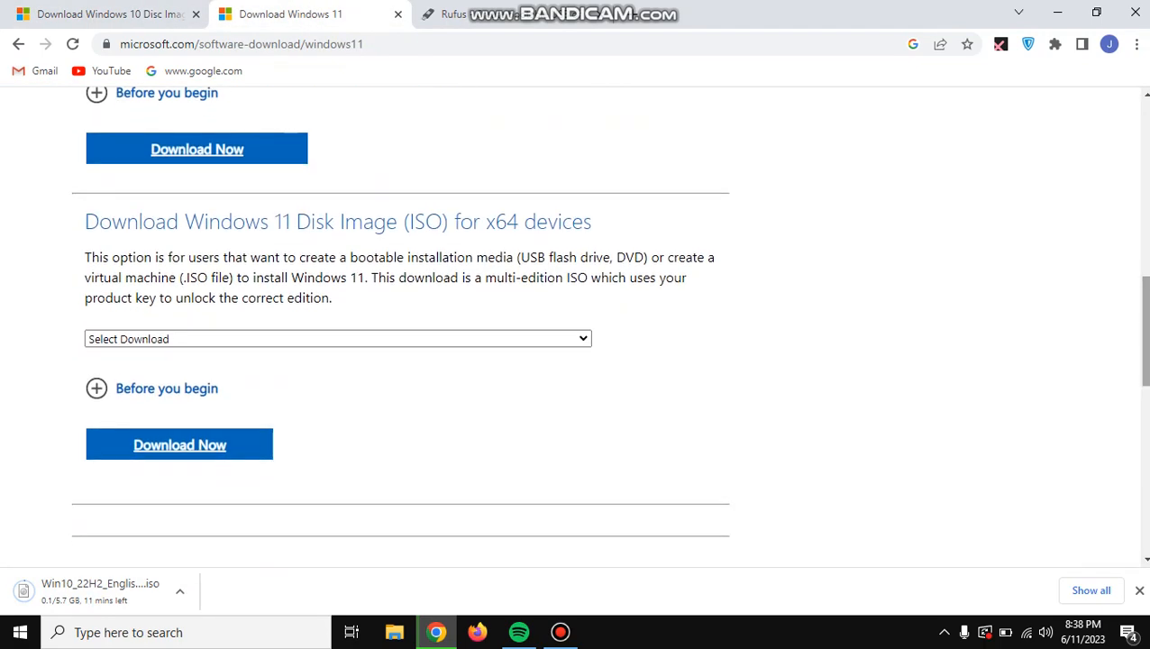
left_click(534, 339)
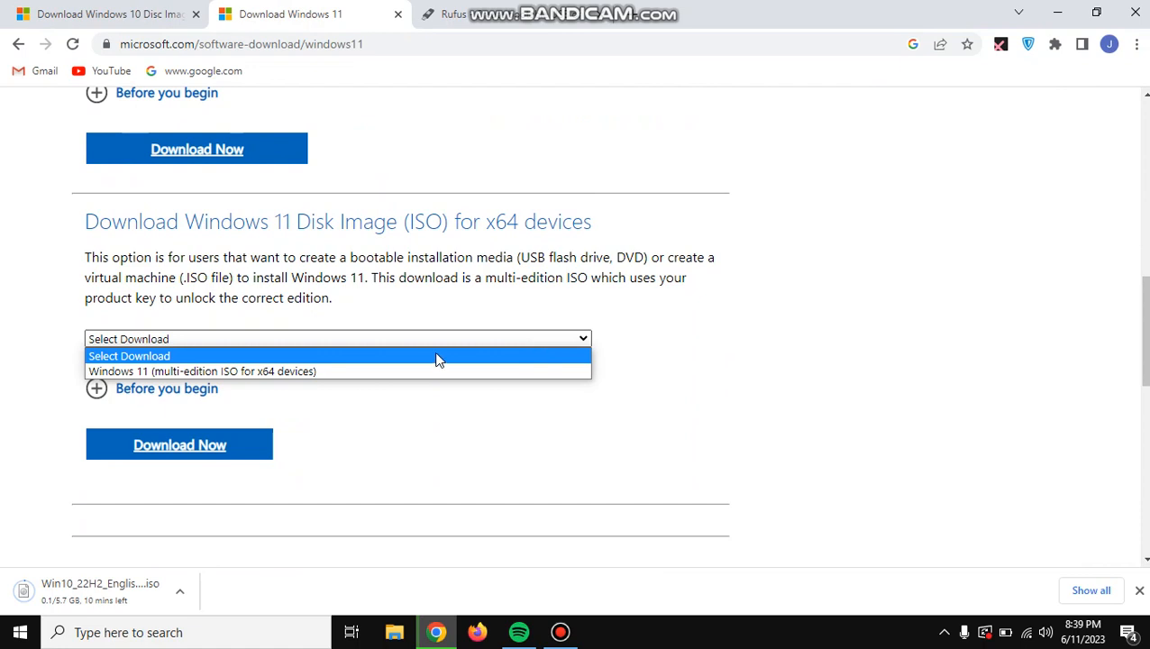
left_click(391, 373)
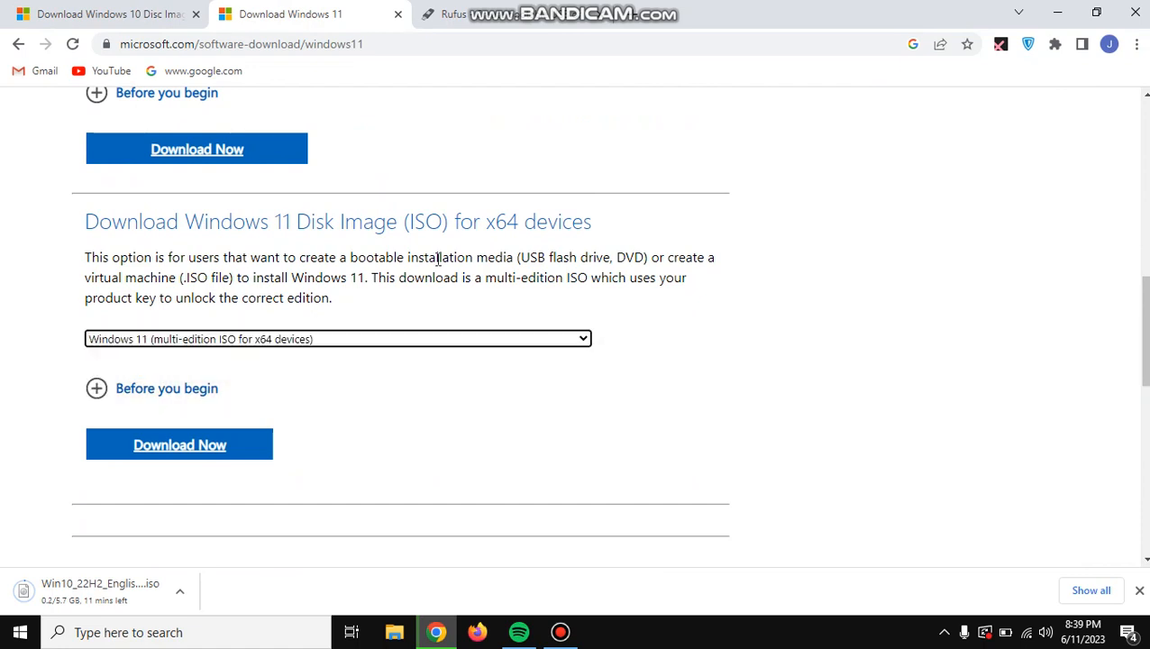
left_click(230, 445)
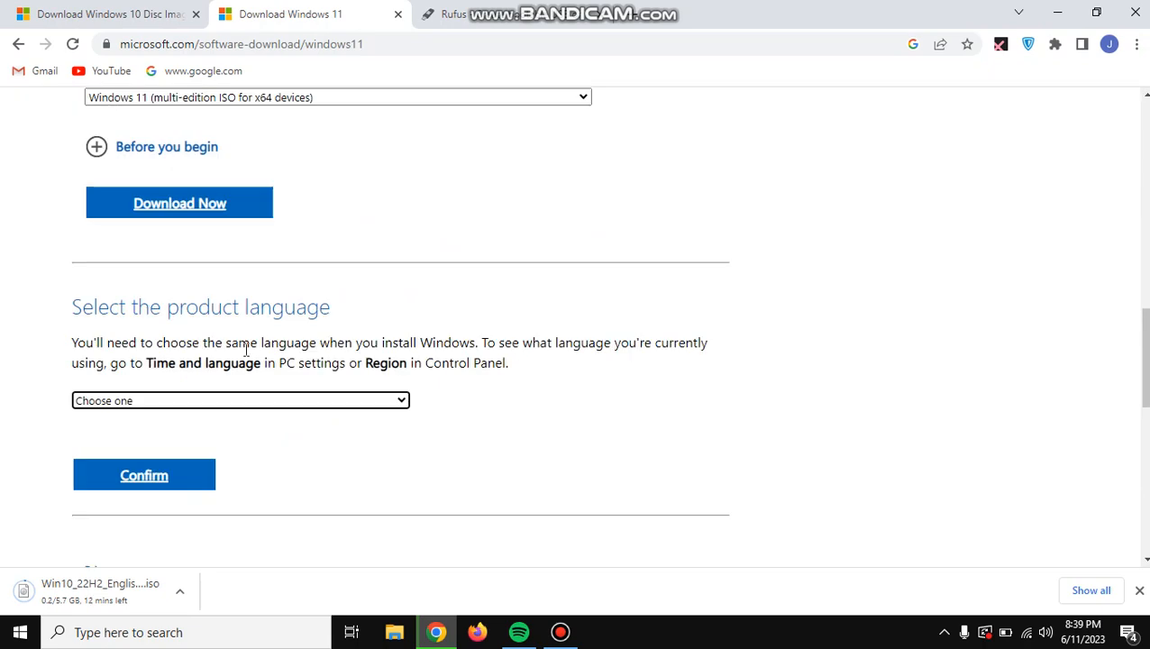
Confirm English (United States) as the Windows 11 product language and start the 64-bit ISO download
left_click(263, 401)
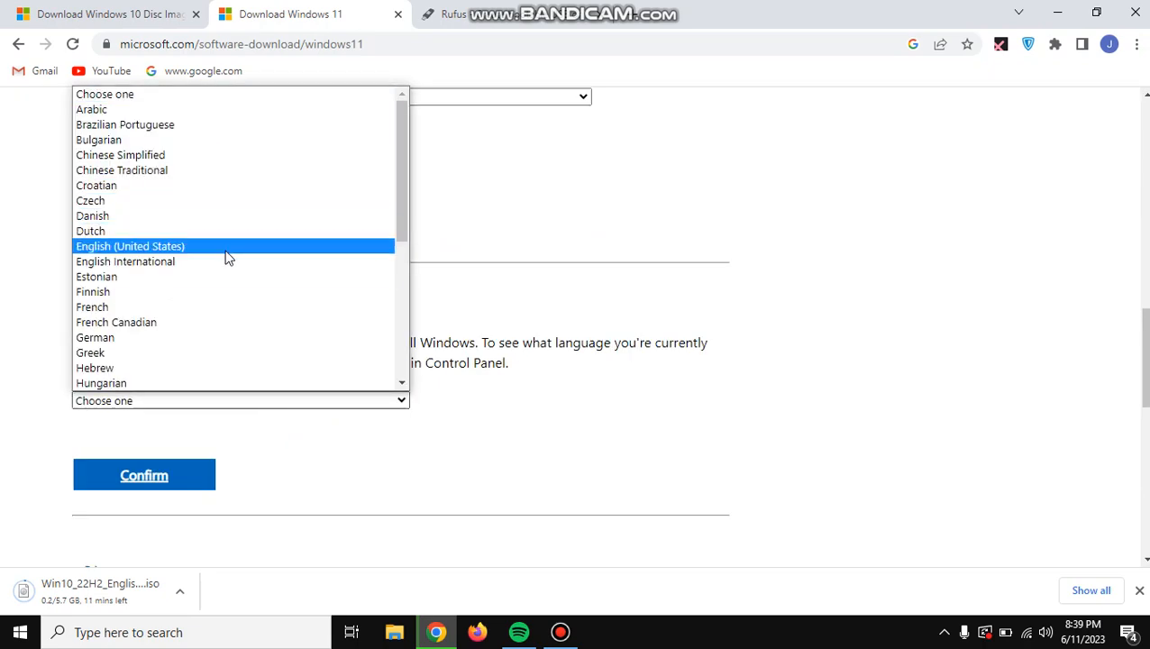
left_click(228, 248)
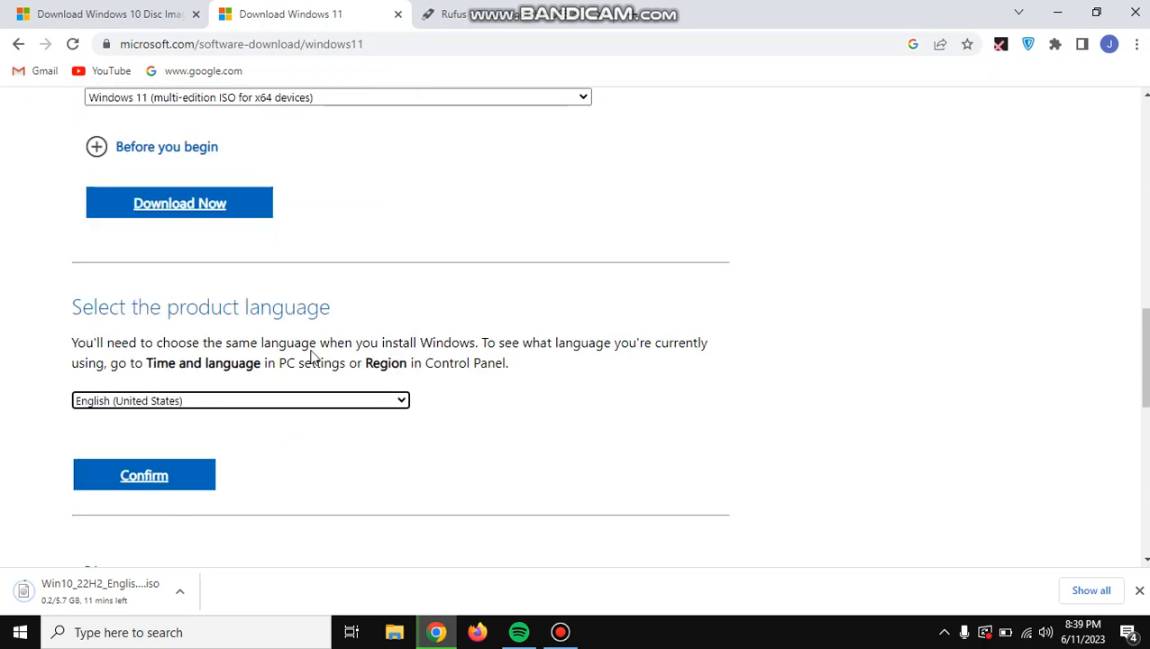
left_click(155, 485)
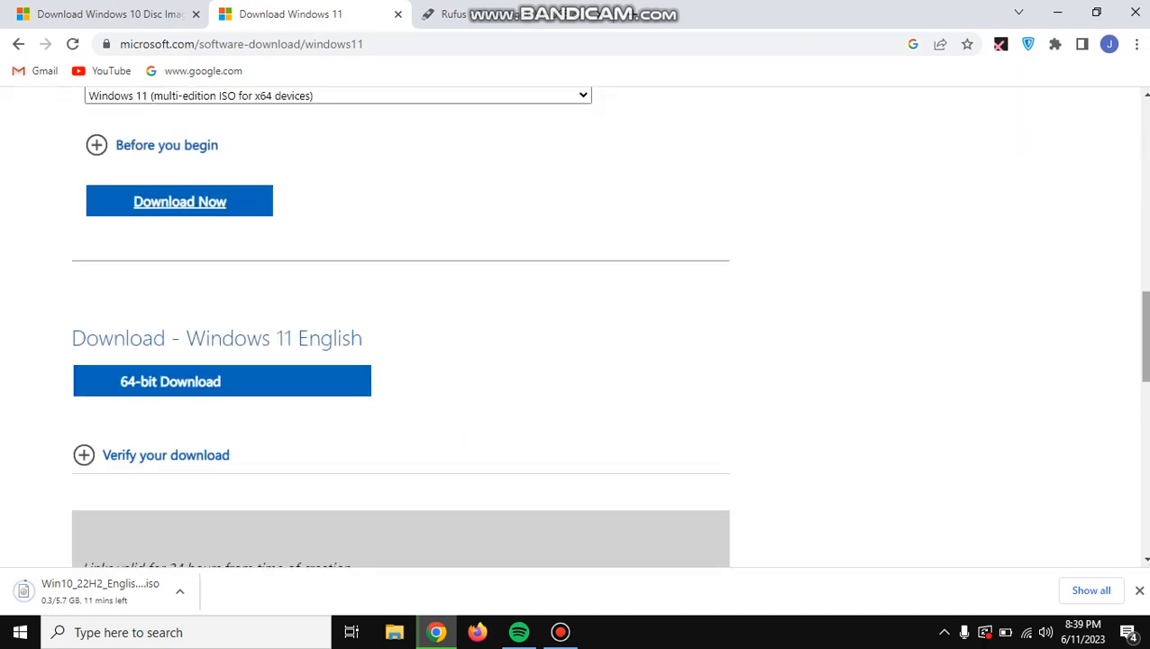
scroll(322, 421, "down", 3)
scroll(322, 421, "up", 3)
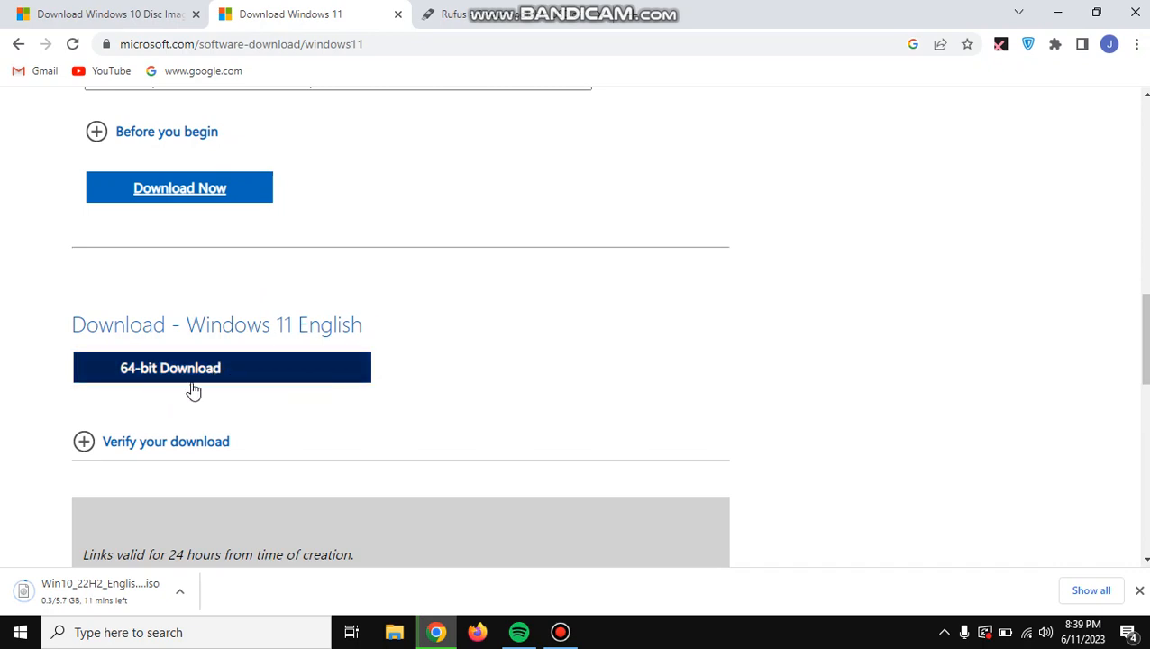
left_click(265, 370)
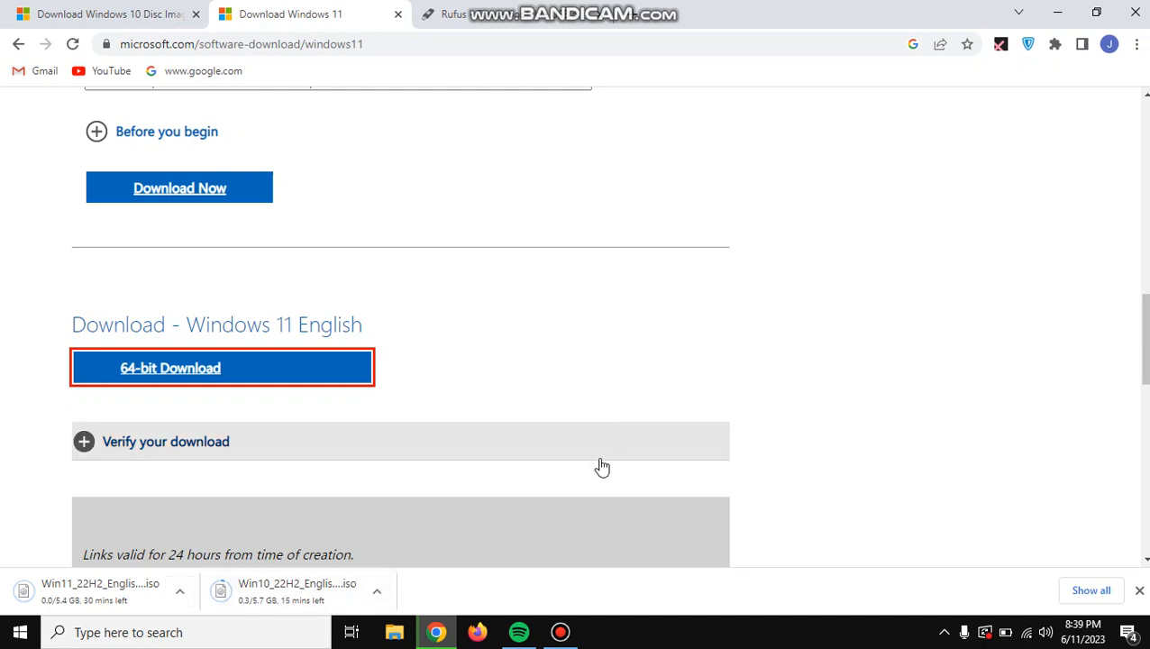
Start downloading rufus-4.1.exe from the Rufus website, dismissing the advertisement, and cancel that download
left_click(498, 10)
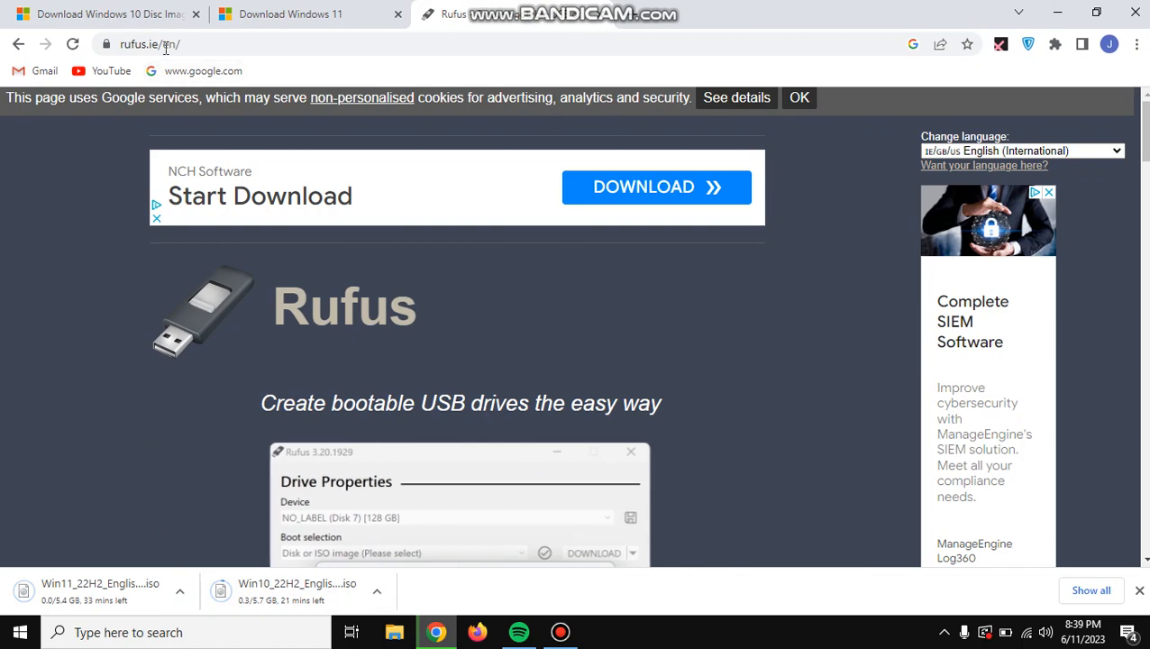
scroll(1142, 131, "down", 5)
scroll(1143, 180, "down", 6)
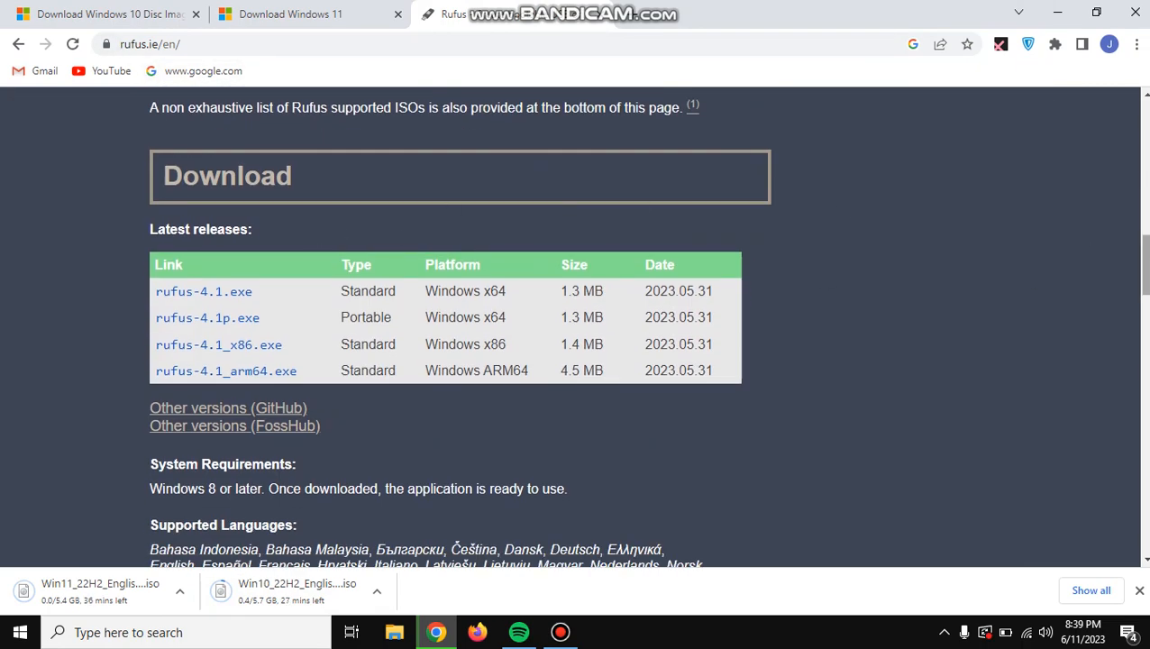
left_click(237, 298)
left_click(617, 397)
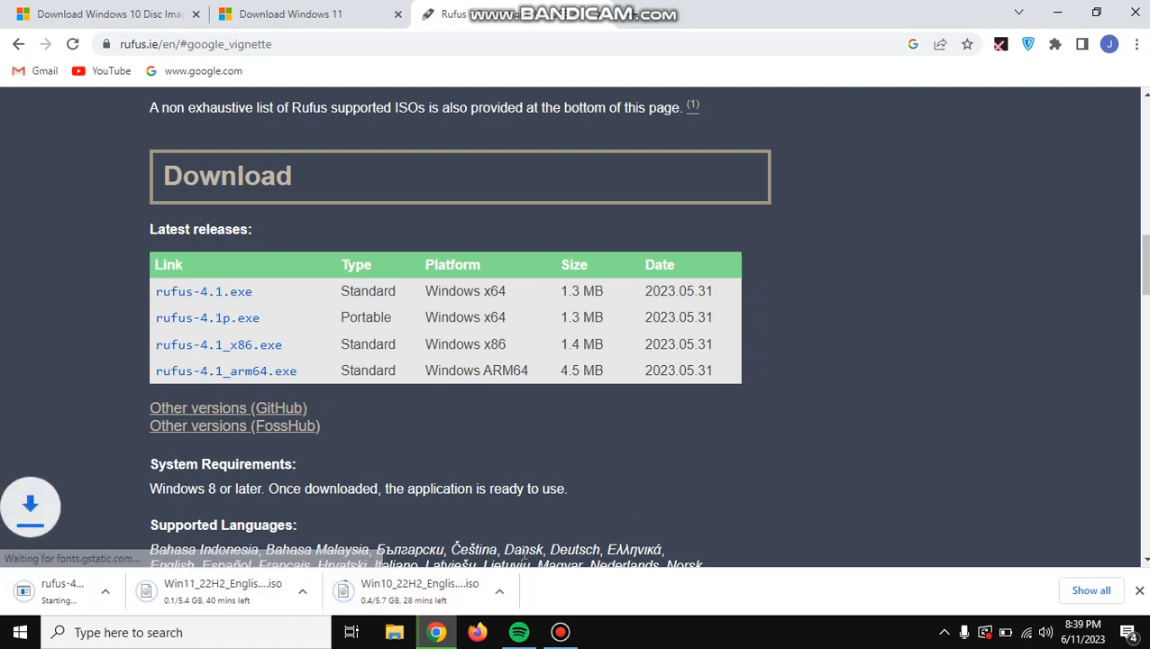
left_click(180, 591)
left_click(211, 562)
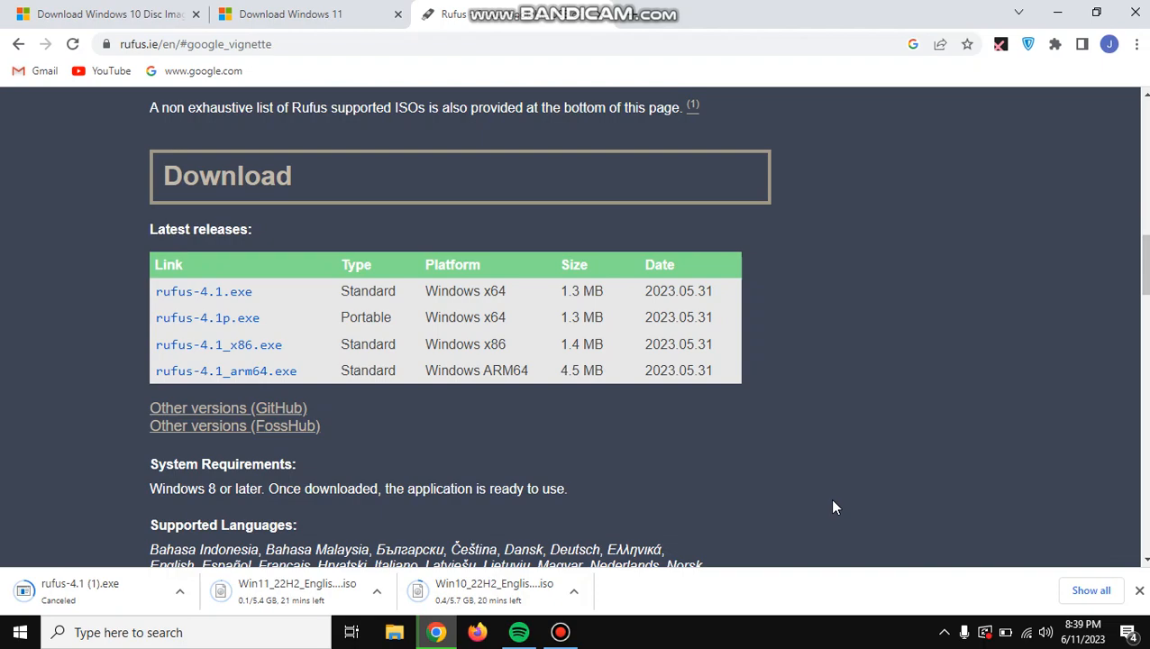
Move the rufus-4.1 application from the Downloads folder to the desktop
key("super+d")
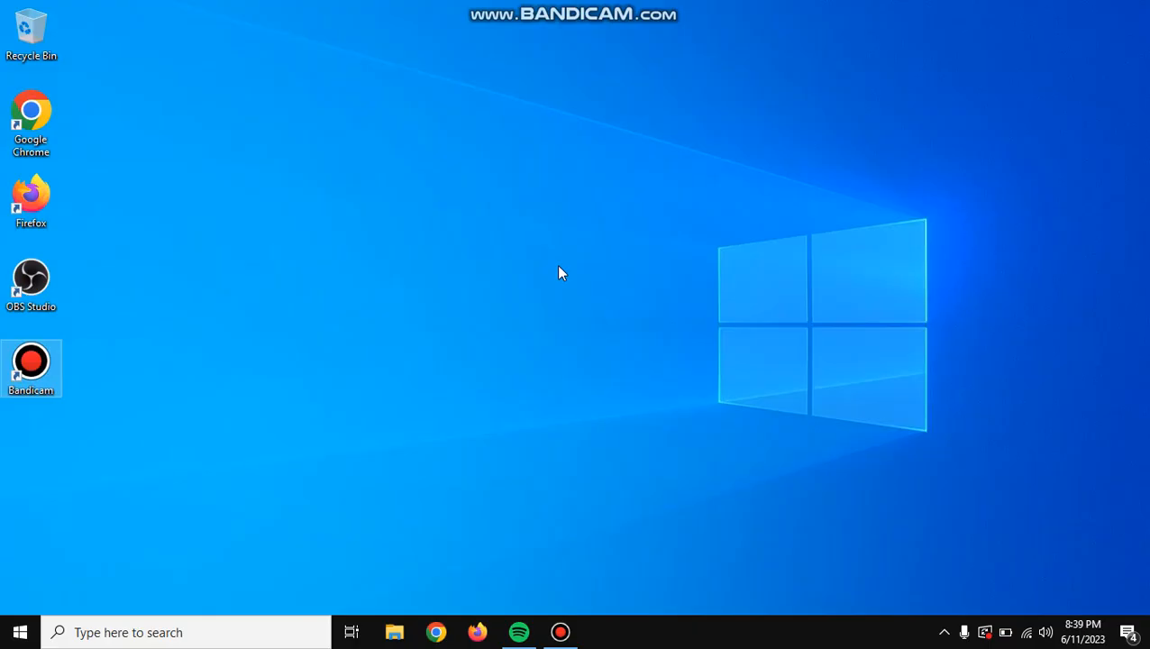
left_click(366, 464)
key("super+e")
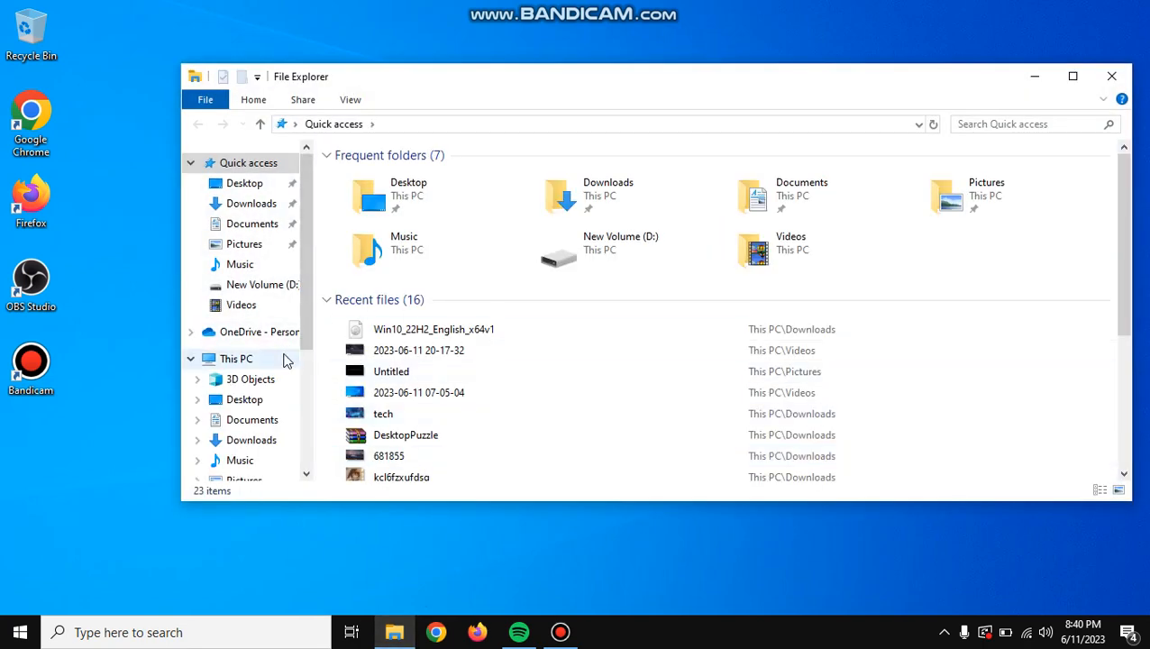
left_click(253, 204)
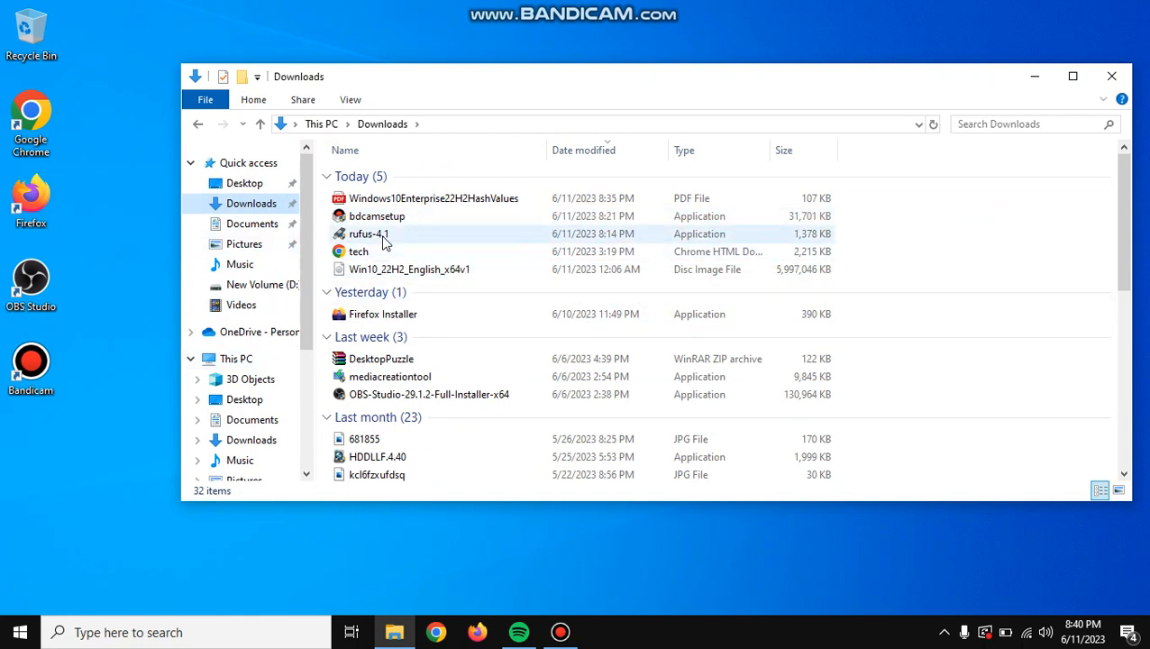
left_click_drag(382, 239, 36, 460)
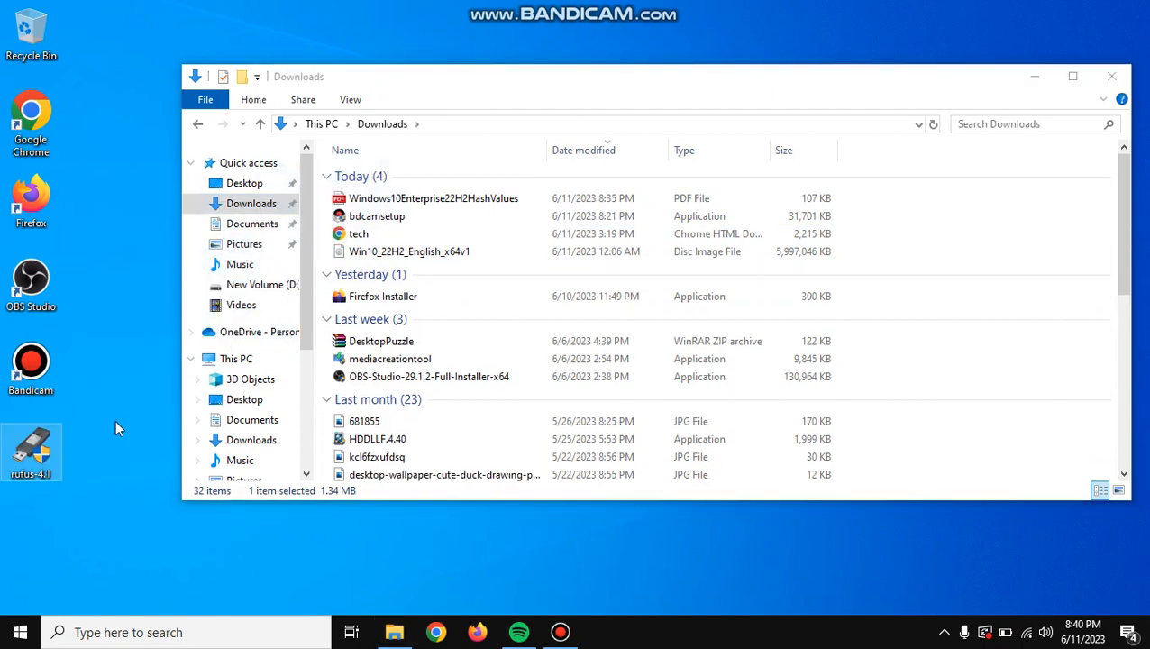
left_click(115, 421)
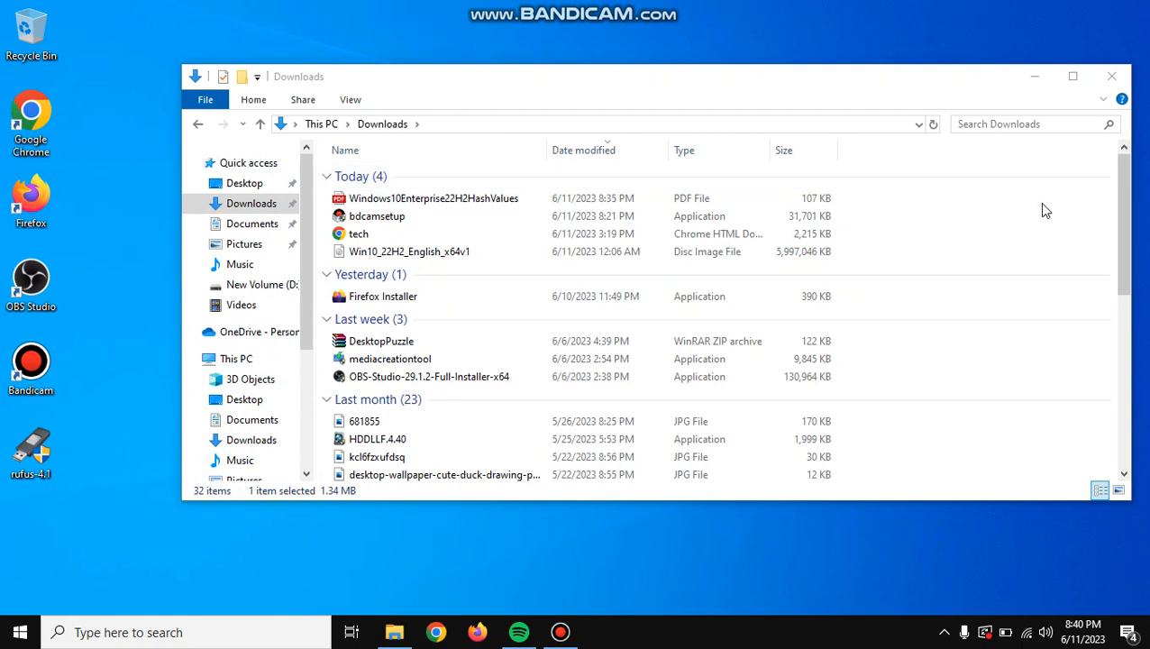
Decline formatting the disk in drive F:, launch rufus-4.1 from the desktop and close the Downloads window
mouse_move(305, 315)
left_mouse_down()
mouse_move(308, 440)
mouse_move(305, 327)
left_mouse_up()
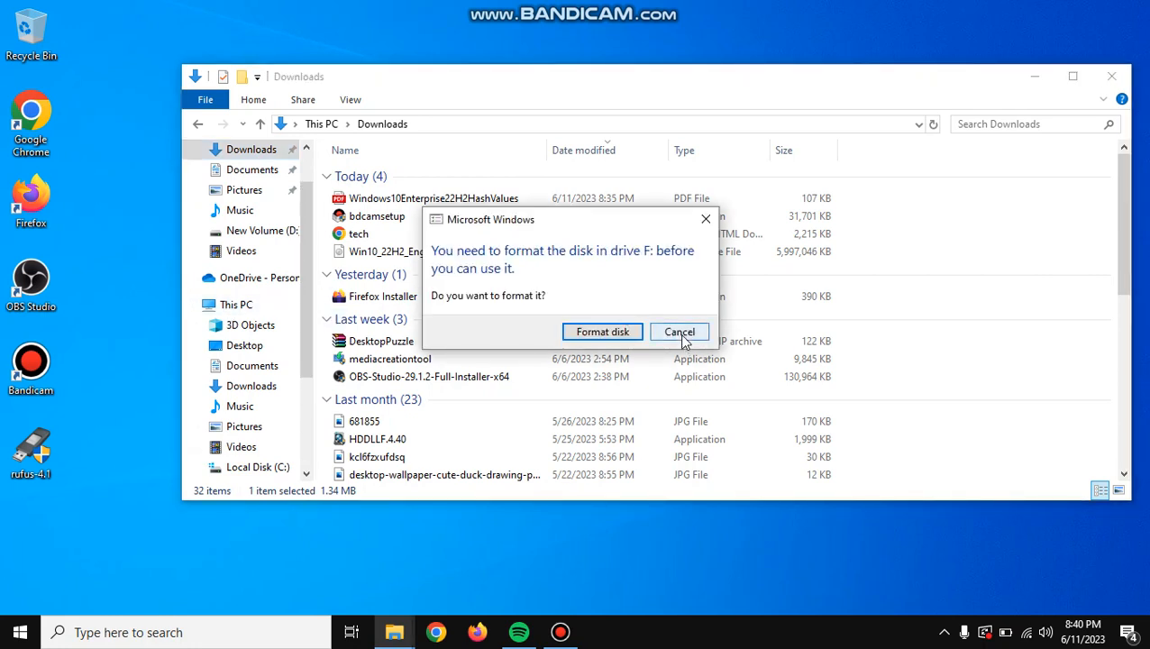
left_click(681, 333)
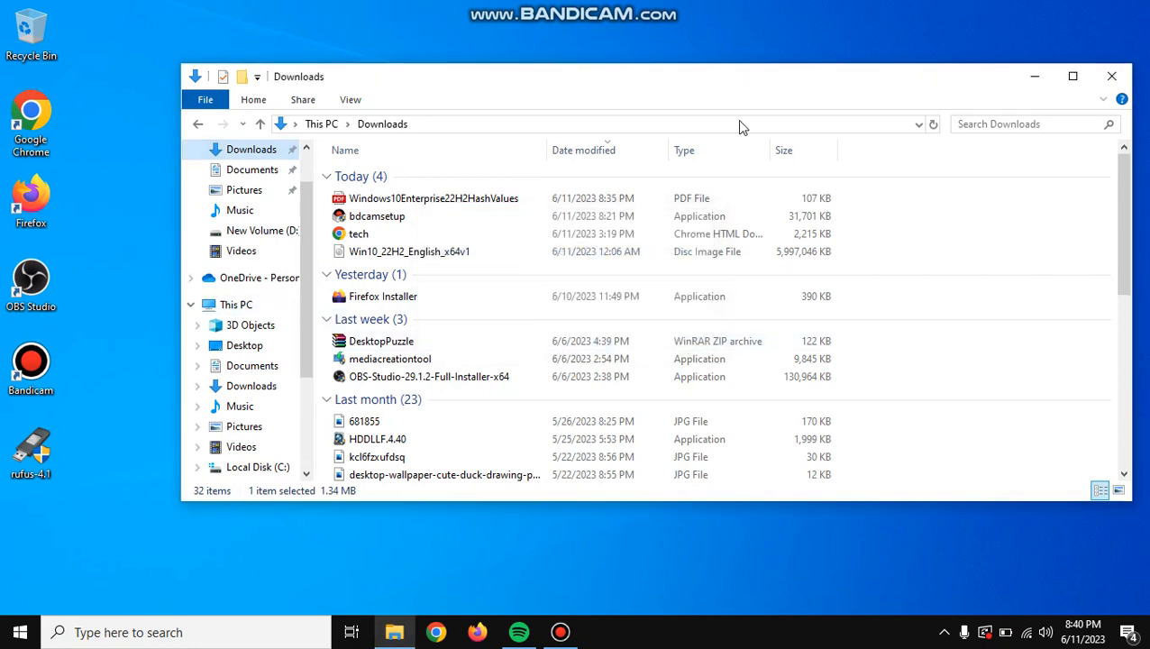
double_click(34, 473)
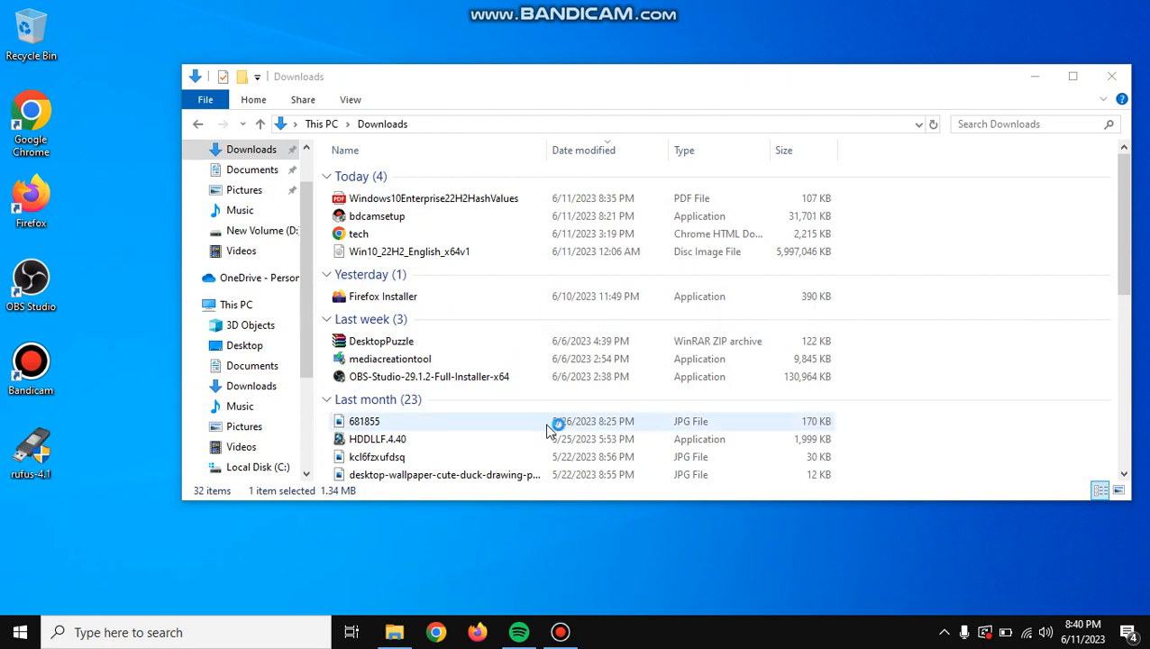
left_click(1112, 76)
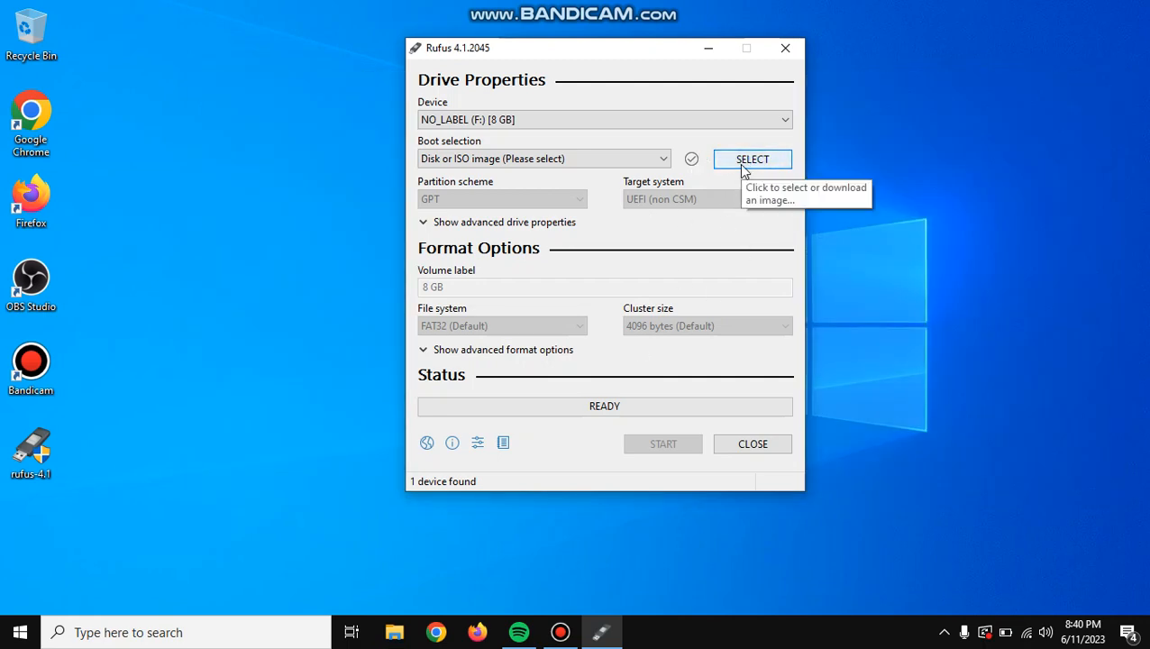
Load the Win10_22H2_English_x64v1 disc image from Downloads as the boot selection
left_click(743, 164)
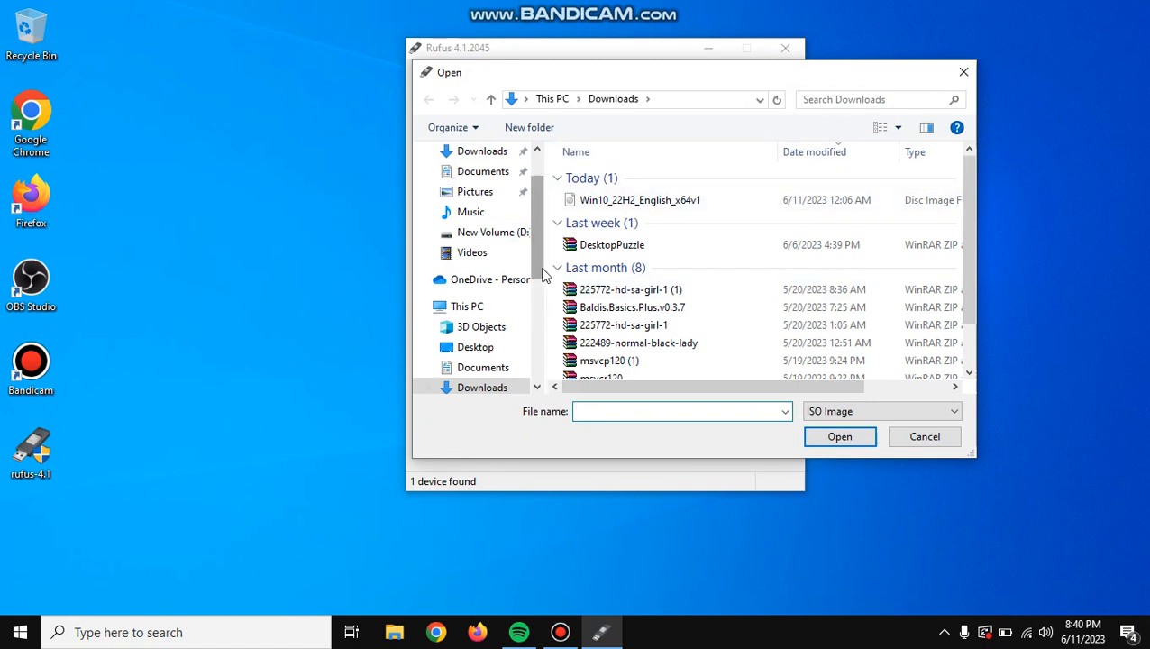
left_click_drag(538, 270, 545, 305)
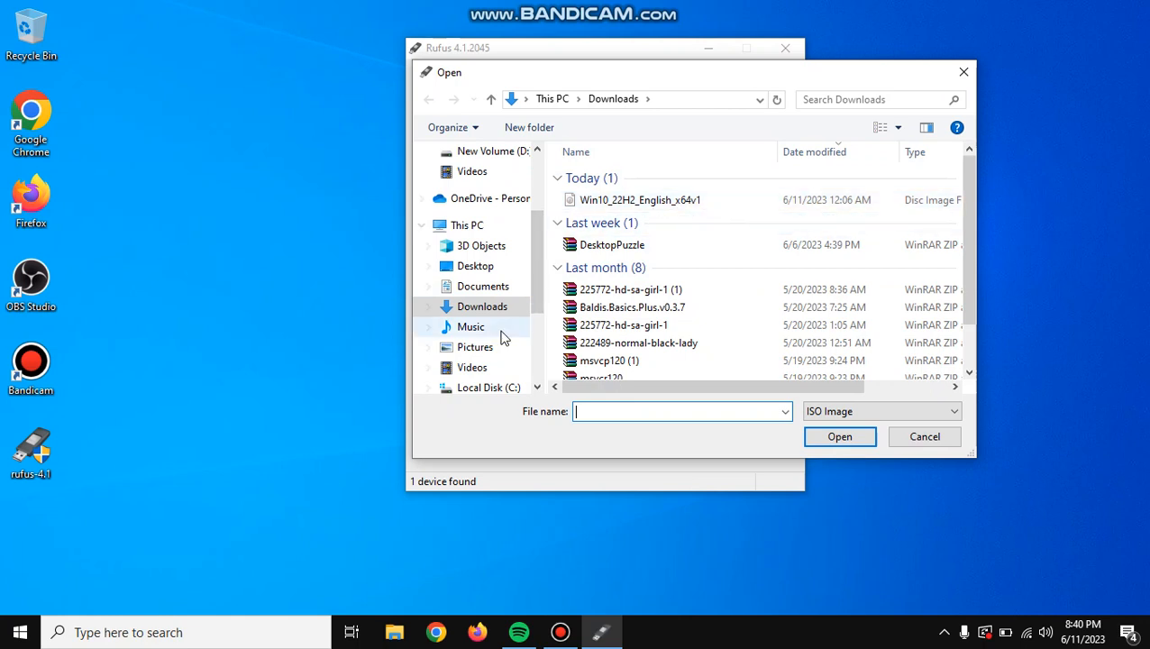
scroll(498, 279, "down", 2)
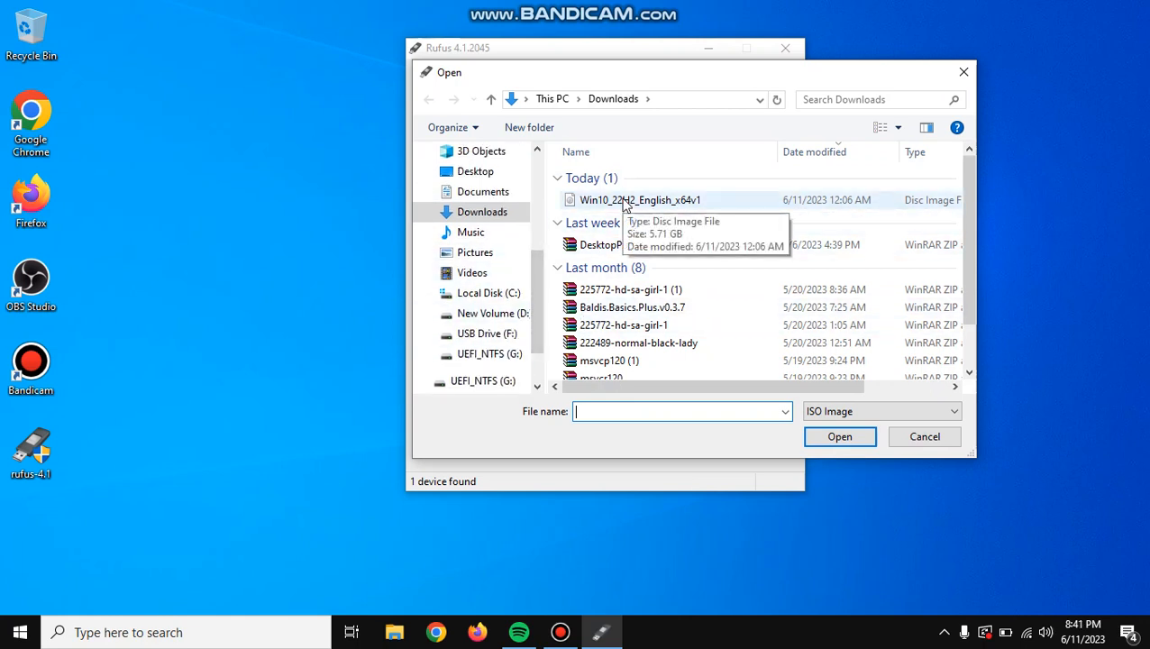
left_click(624, 202)
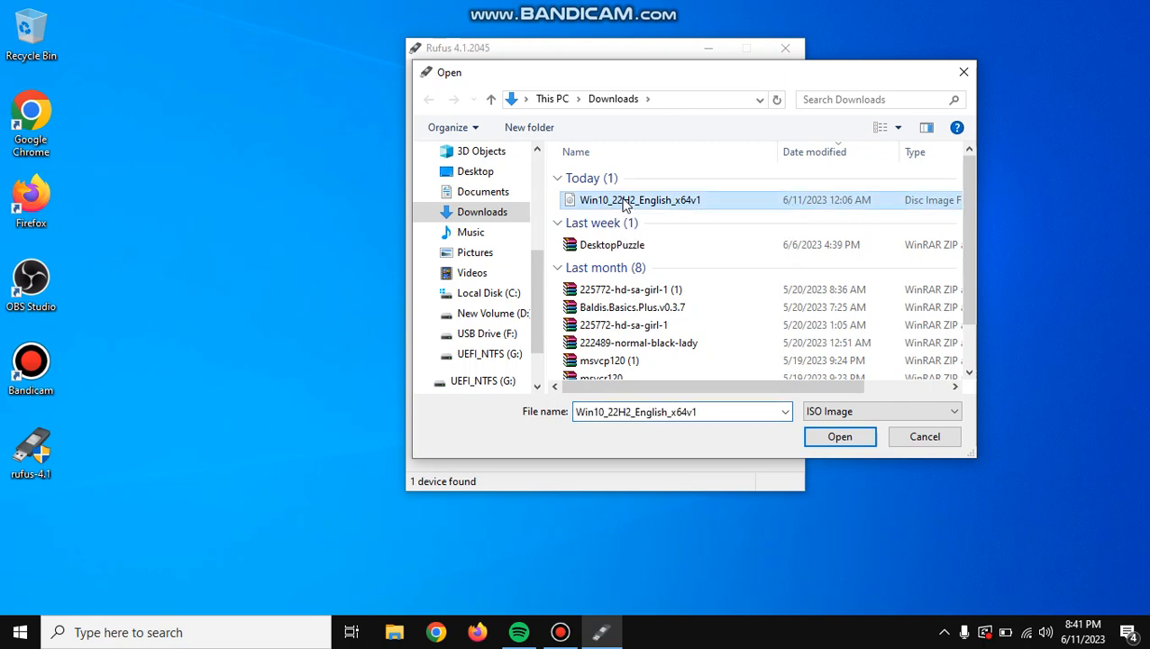
left_click(846, 443)
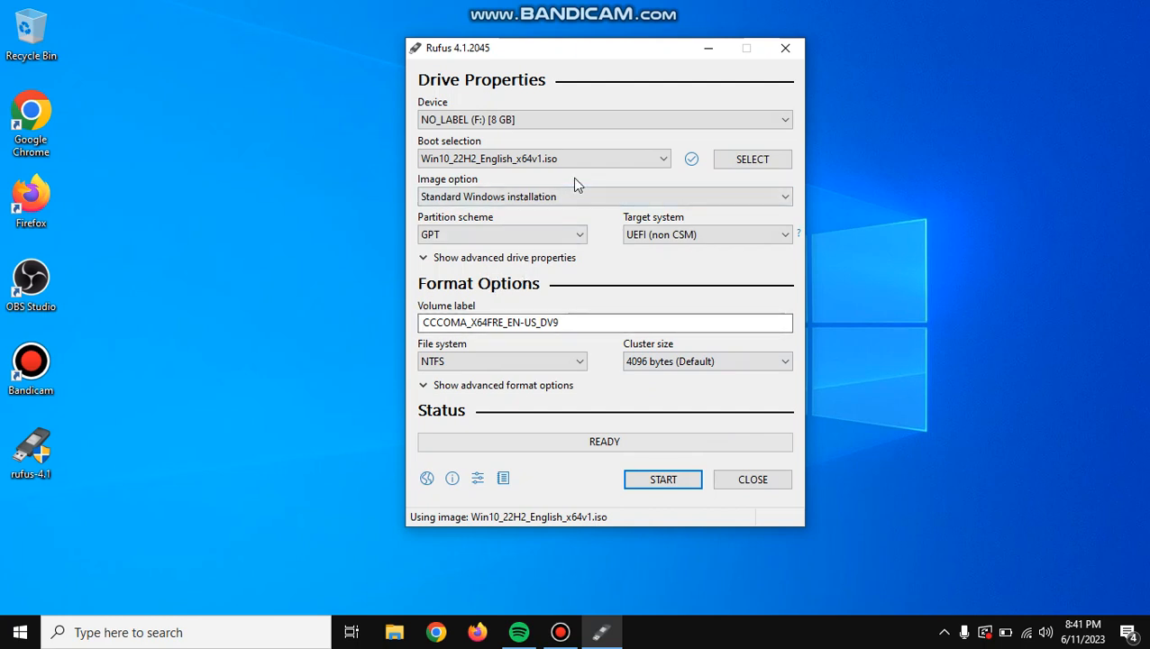
Switch the partition scheme back and forth between MBR and GPT to compare the matching target systems
left_click(512, 239)
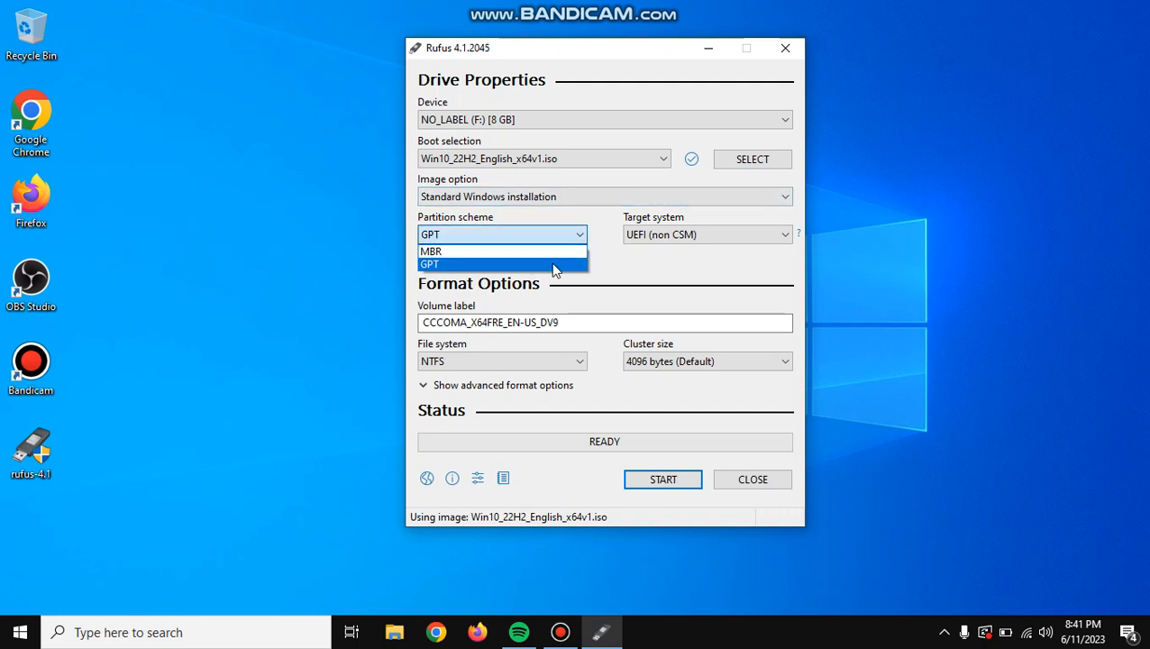
left_click(452, 253)
left_click(501, 236)
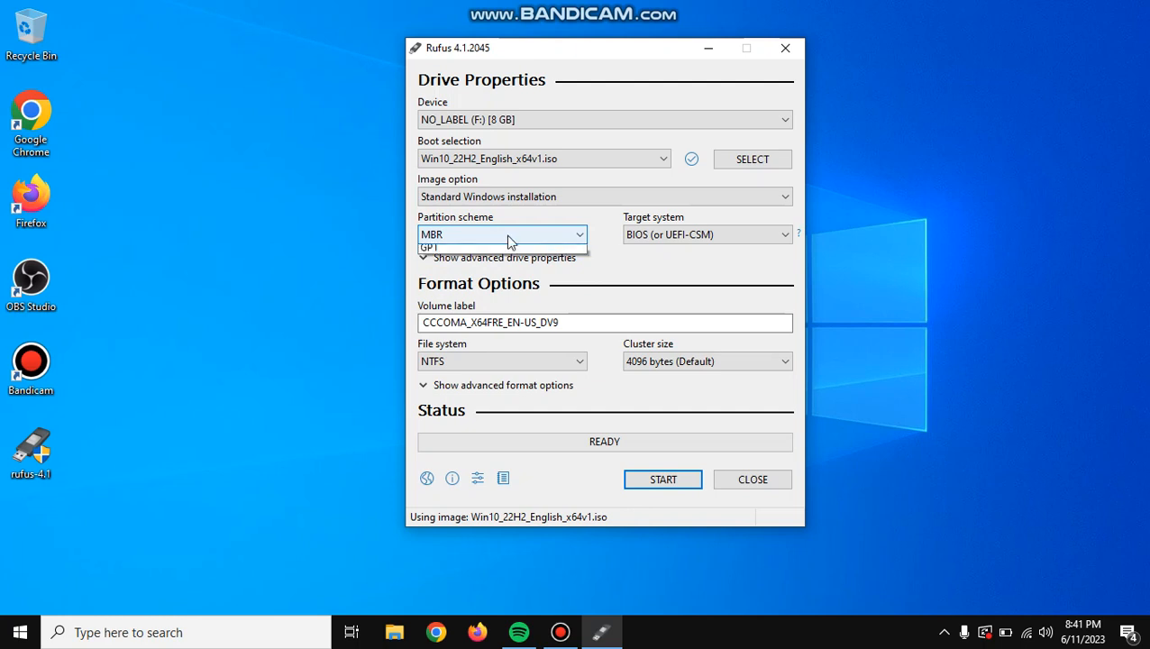
left_click(507, 238)
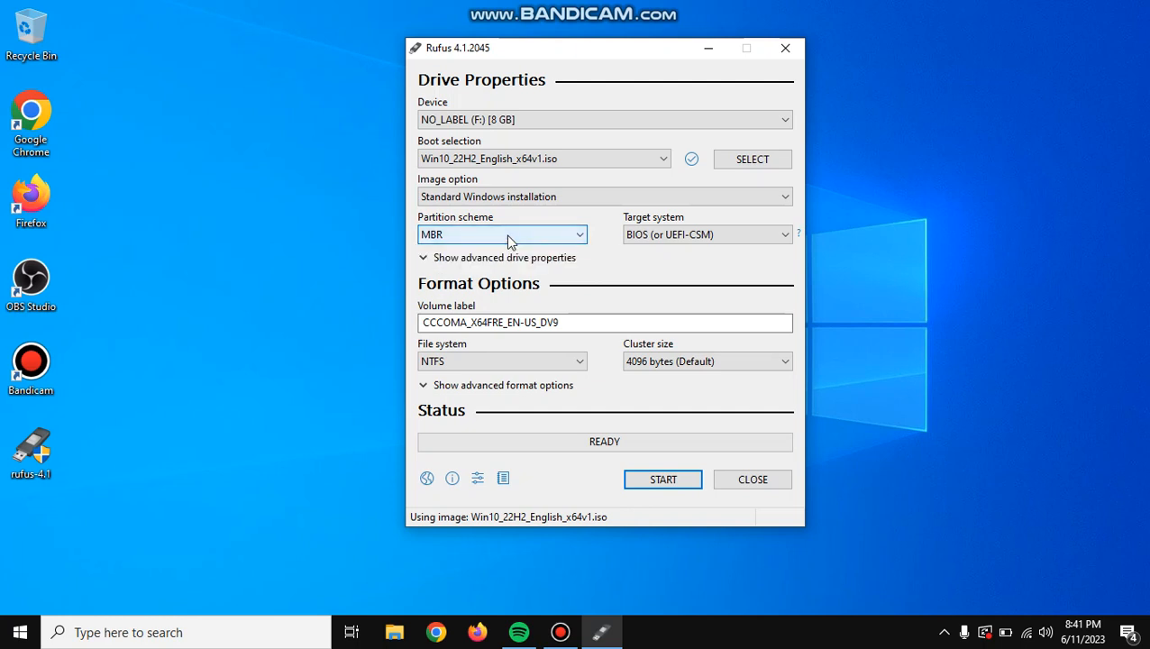
left_click(506, 234)
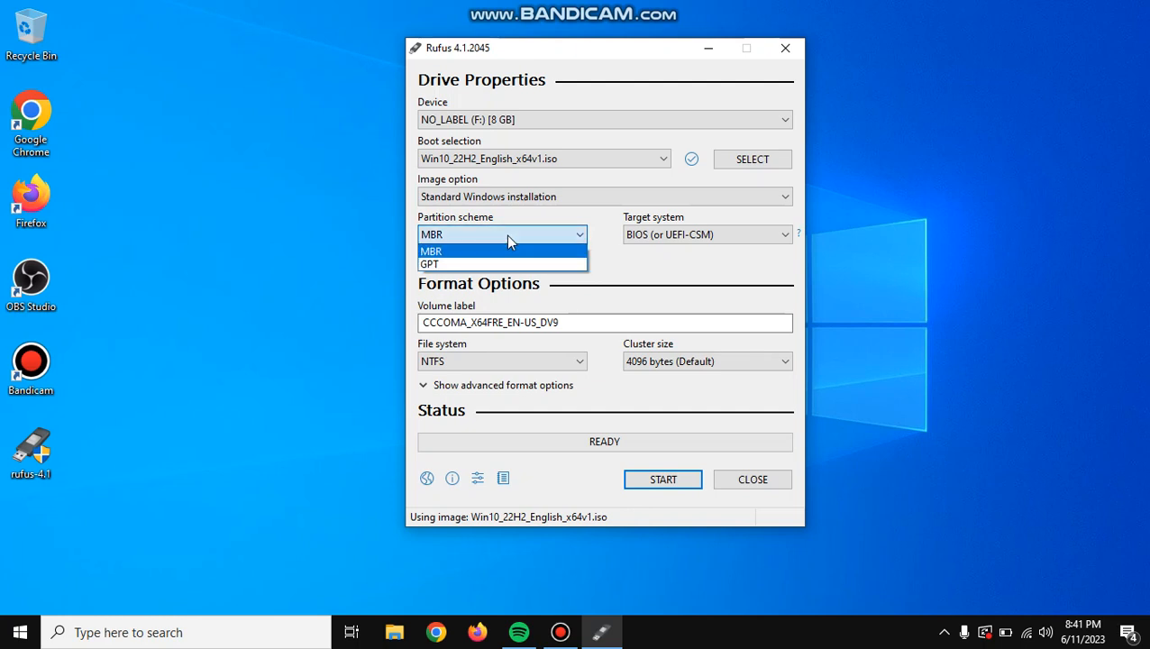
left_click(514, 265)
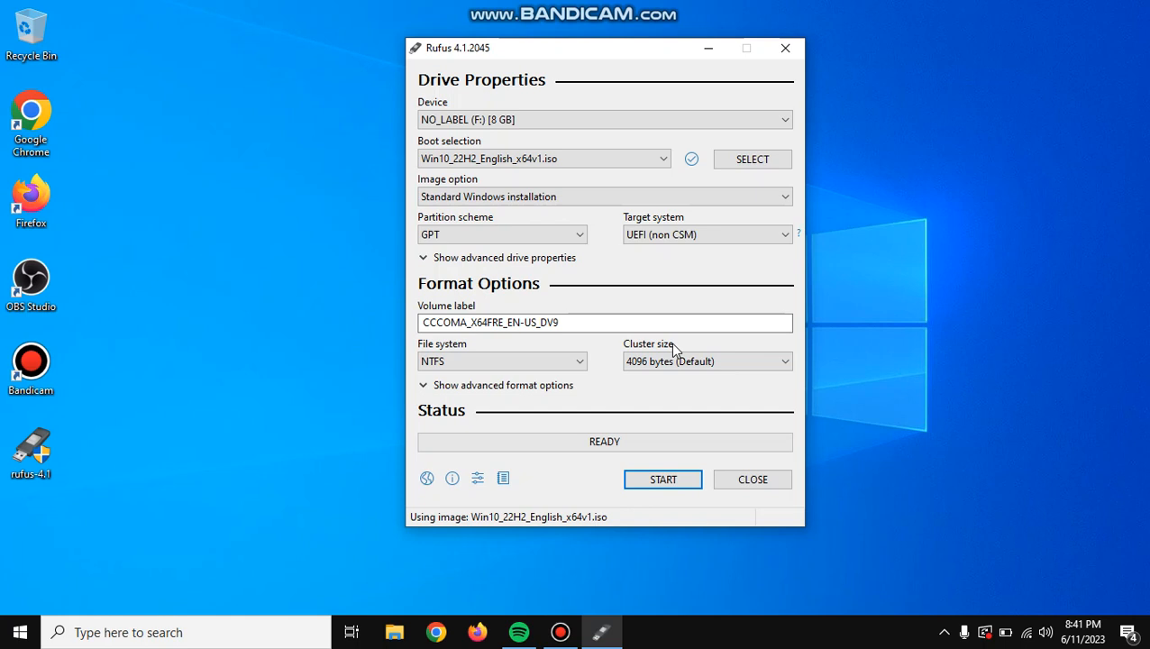
left_click(548, 236)
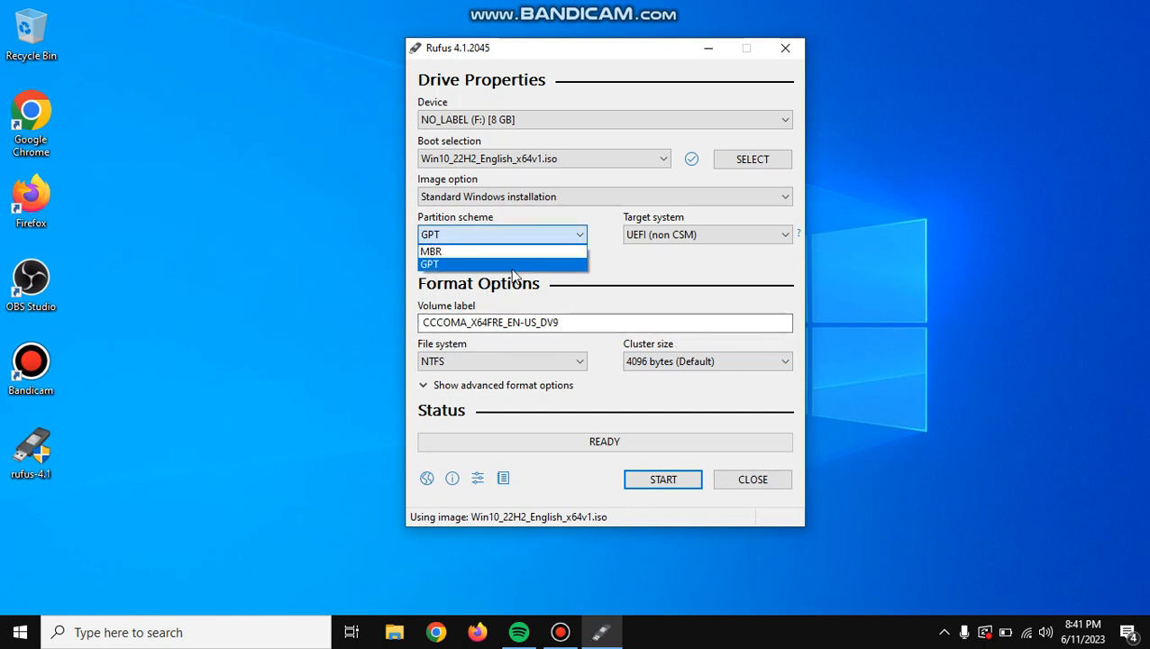
left_click(536, 253)
left_click(577, 237)
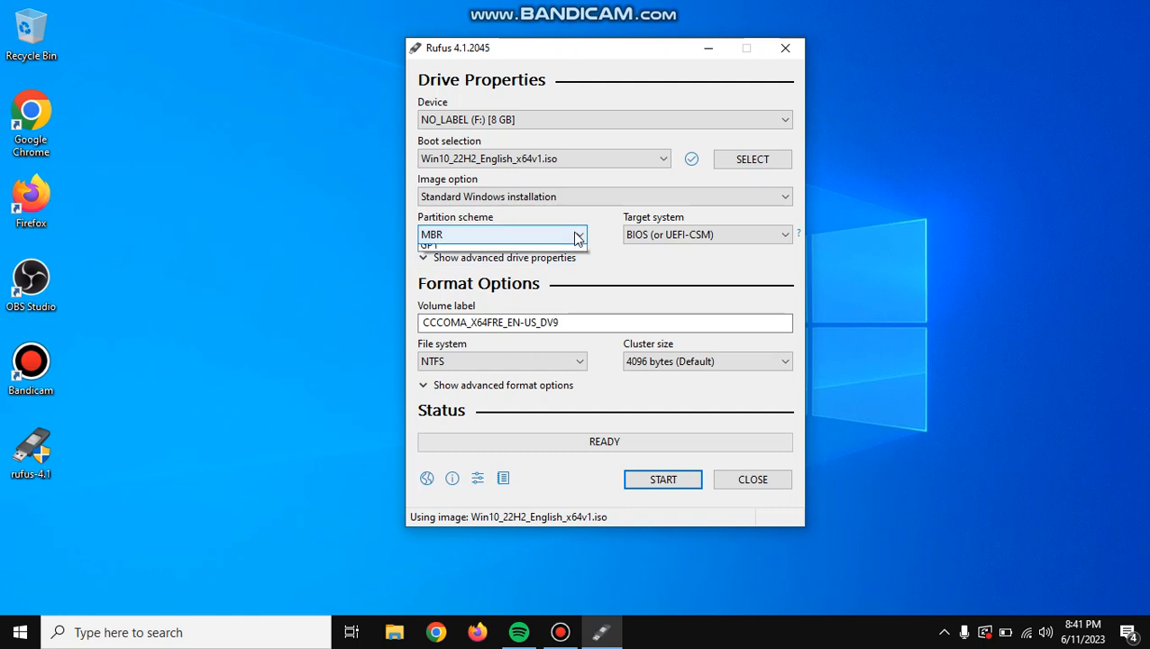
left_click(580, 261)
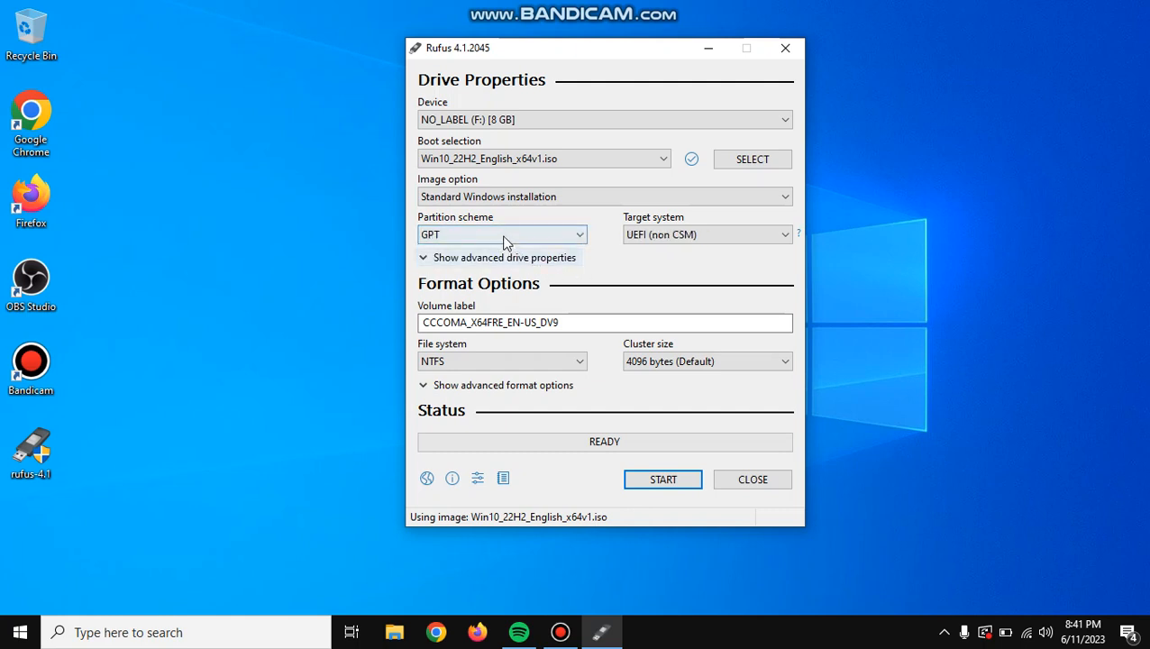
left_click(505, 236)
left_click(528, 253)
left_click(574, 236)
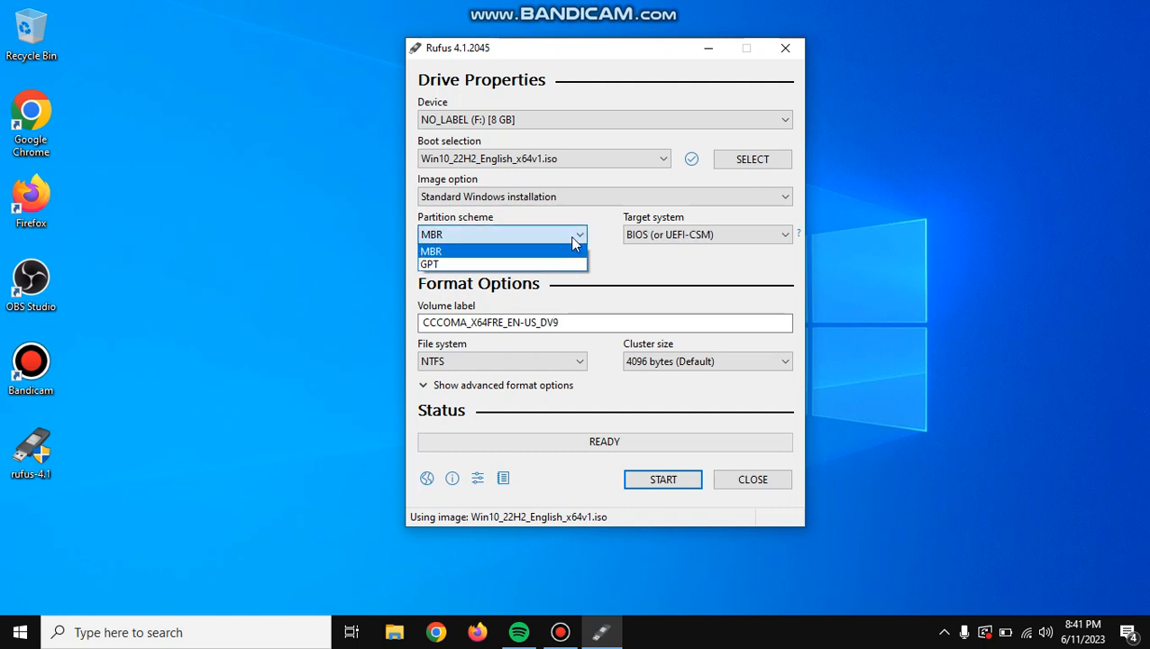
left_click(567, 265)
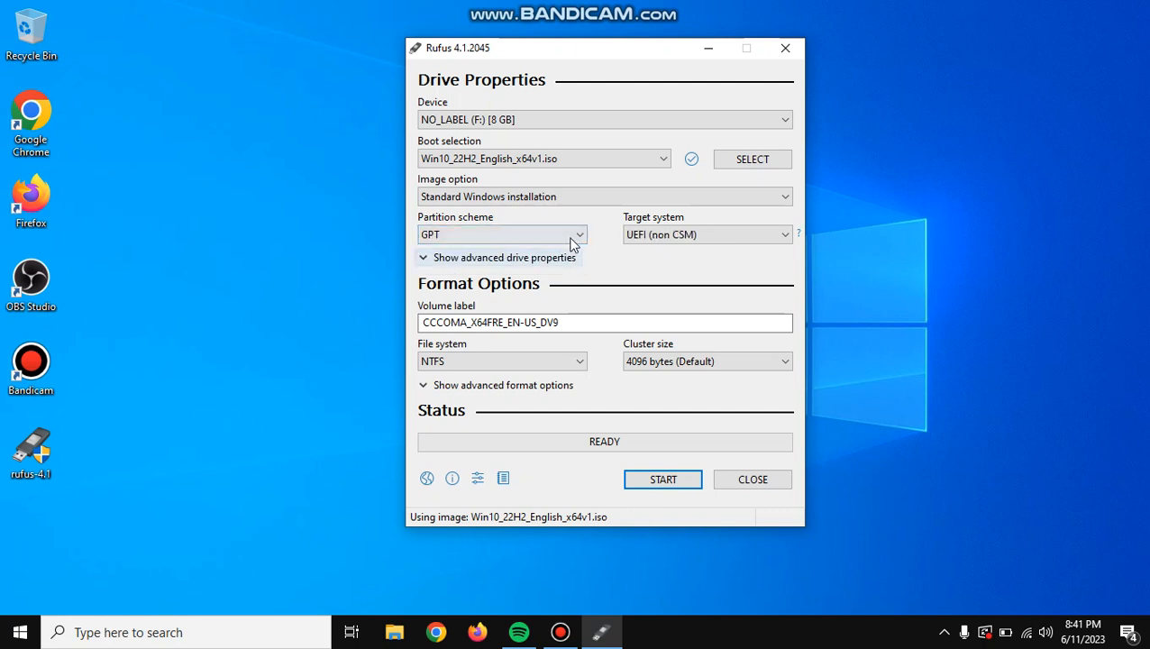
left_click(575, 239)
left_click(575, 239)
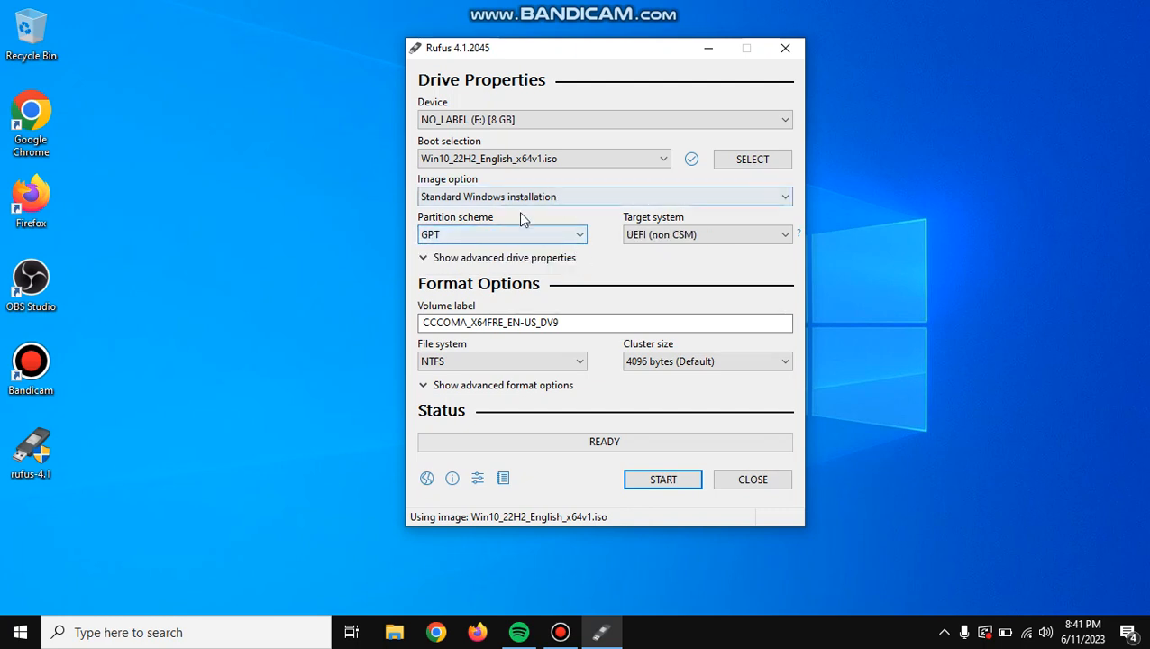
left_click(557, 240)
left_click(557, 240)
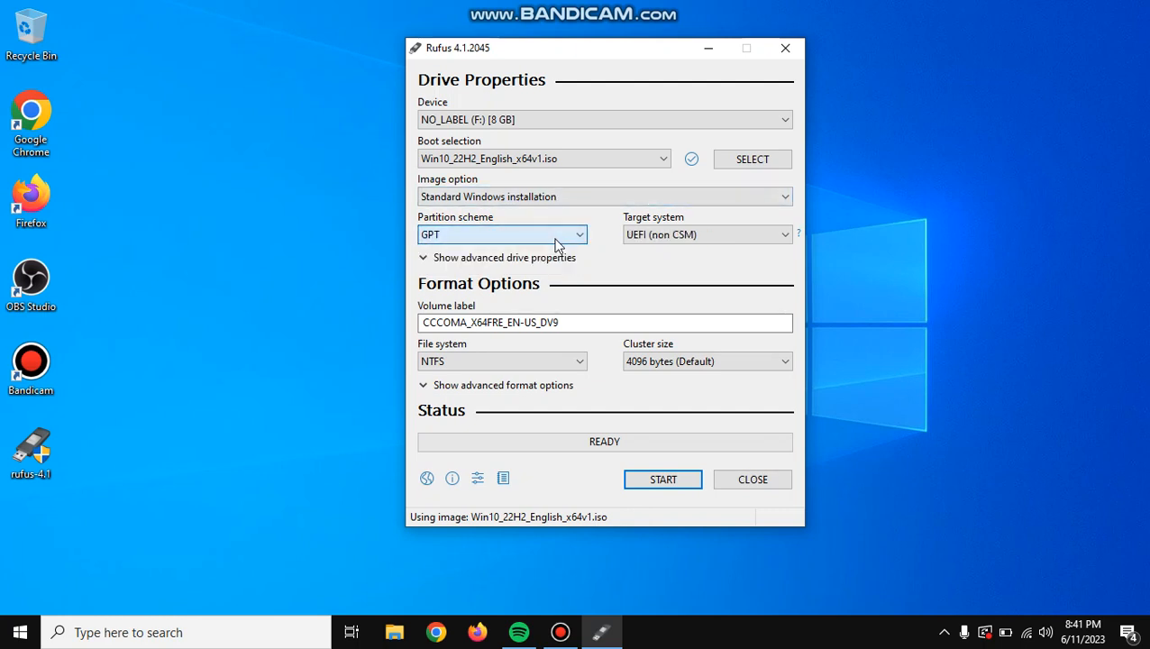
Set the partition scheme to MBR for the BIOS (or UEFI-CSM) target system
left_click(557, 239)
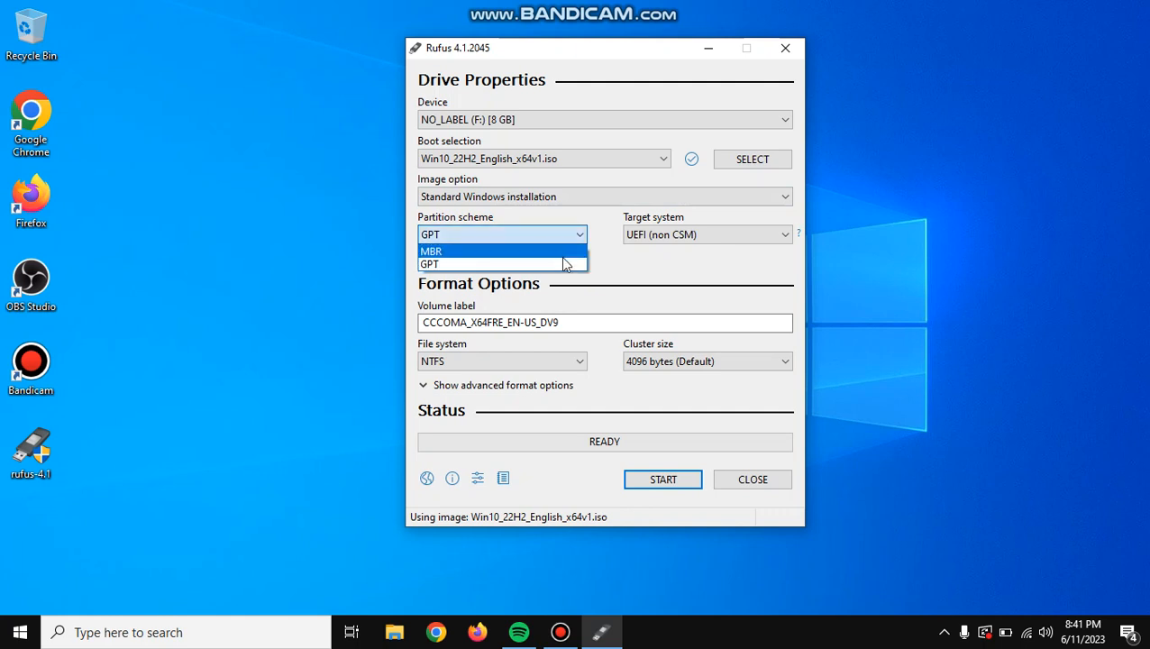
left_click(541, 252)
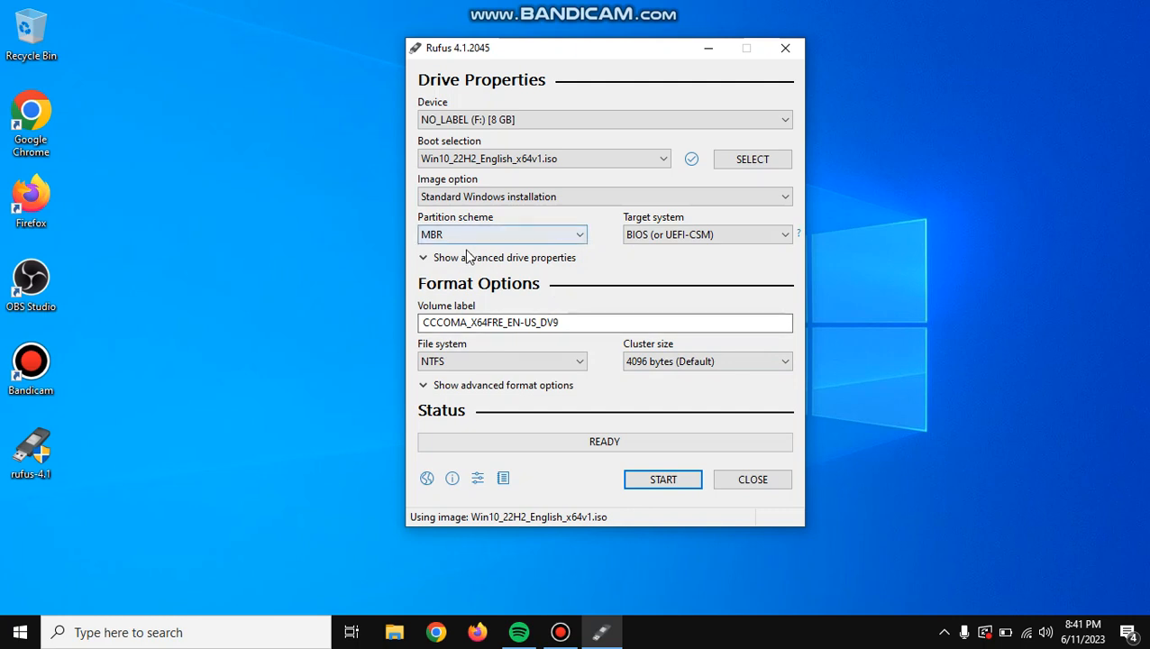
left_click(510, 236)
left_click(500, 250)
Start writing the USB drive and cancel at the Windows installation customization options
left_click(687, 481)
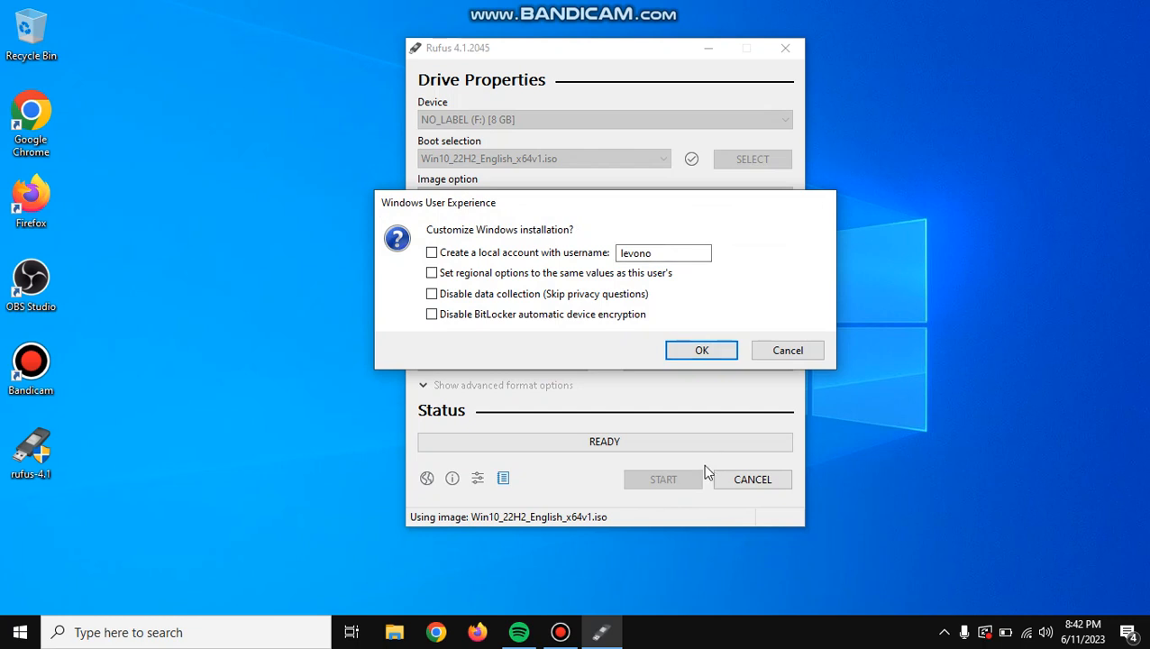
left_click(760, 353)
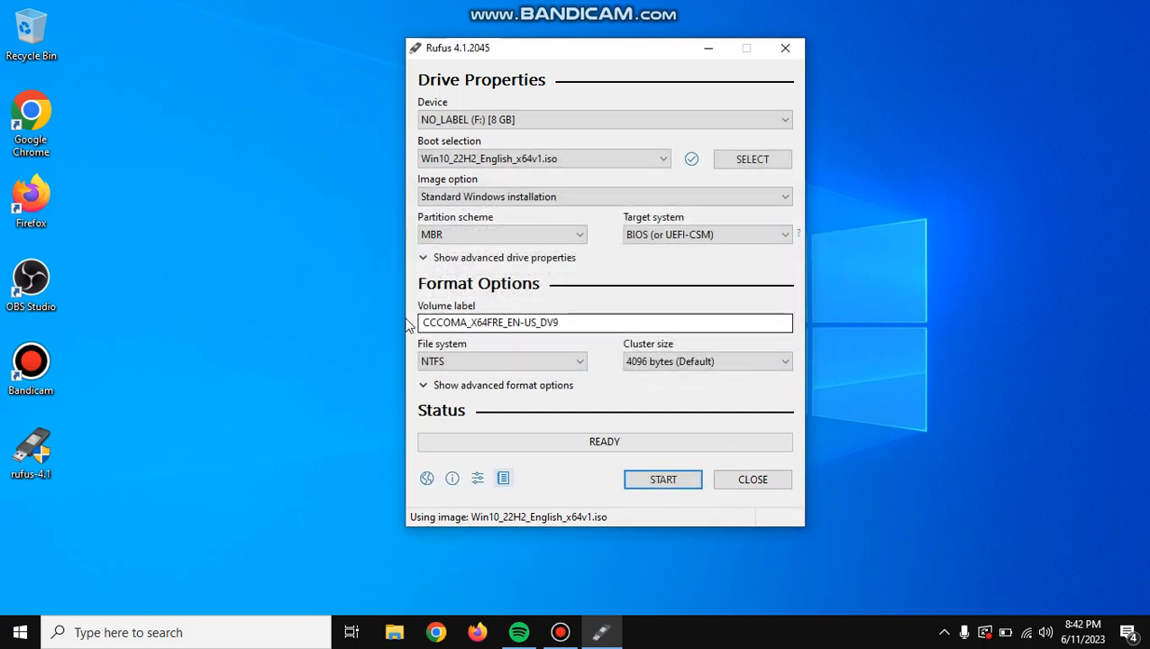
Examine the available image options and partition schemes, keeping Standard Windows installation and MBR selected
left_click(498, 199)
left_click(495, 203)
left_click(523, 199)
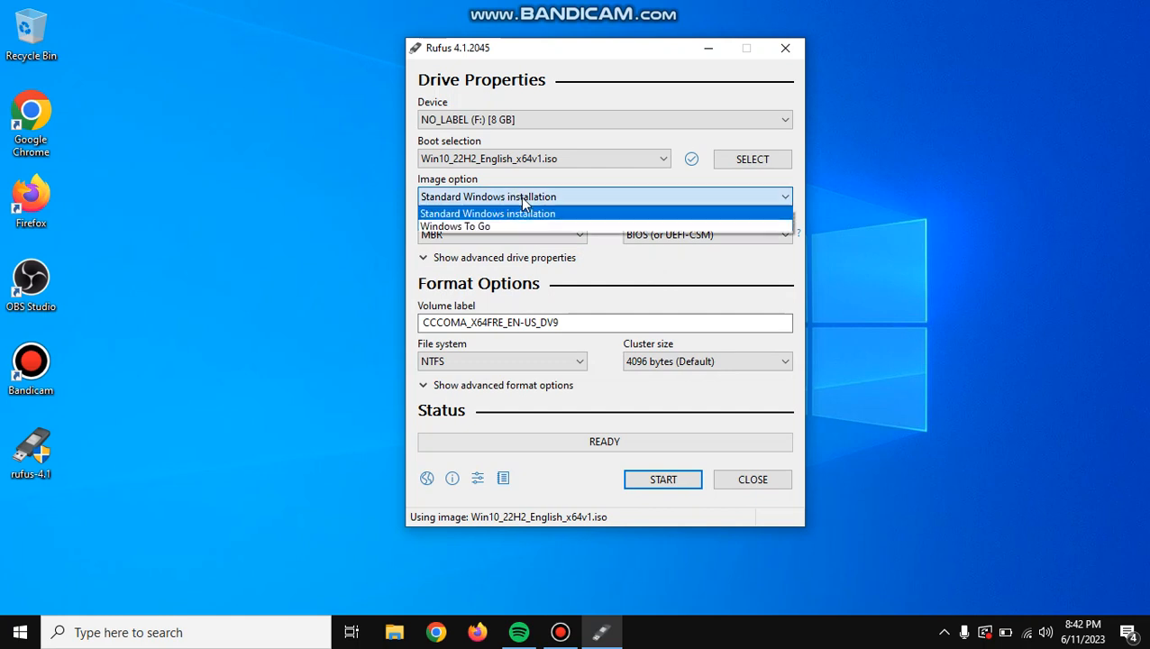
left_click(525, 198)
left_click(522, 200)
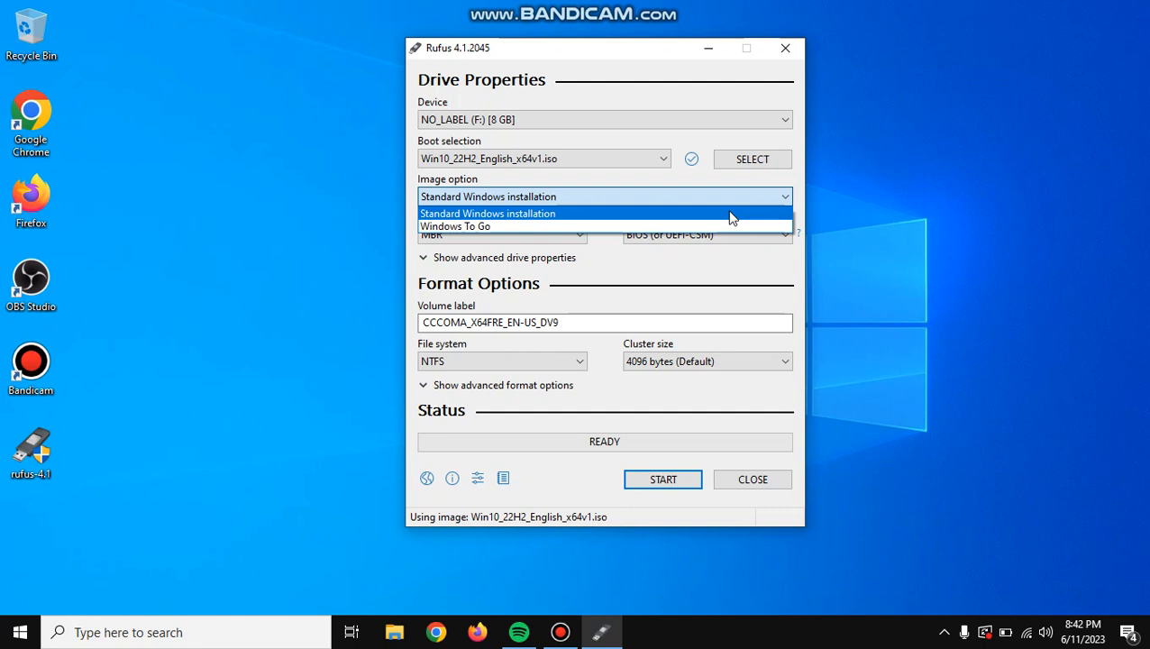
left_click(531, 216)
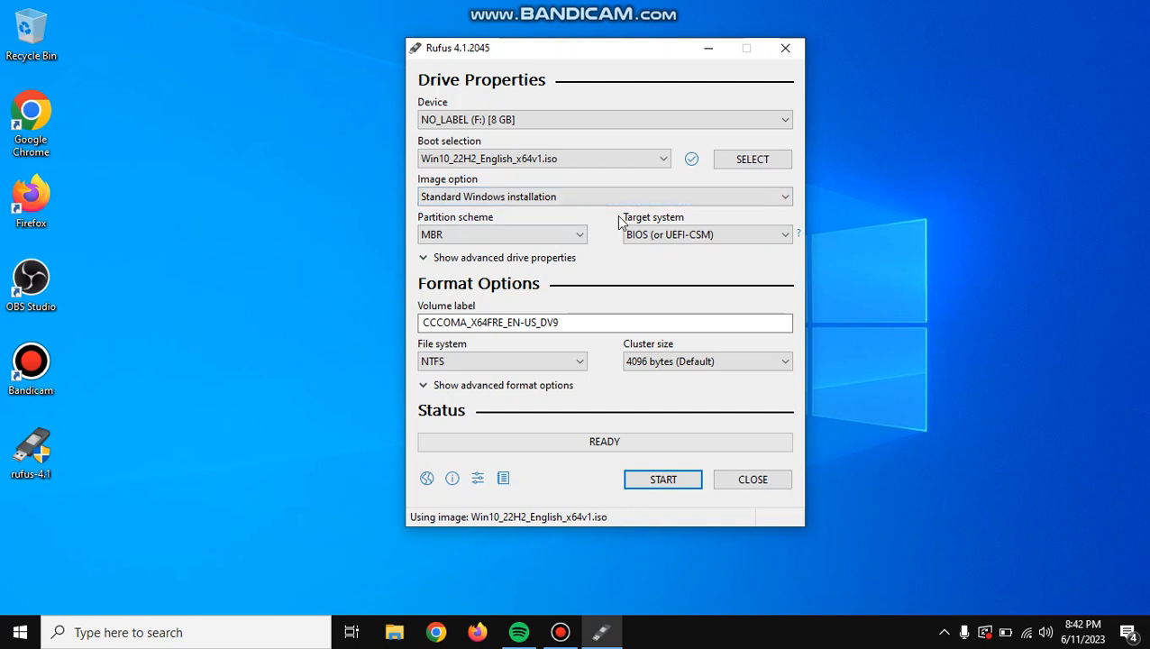
left_click(466, 237)
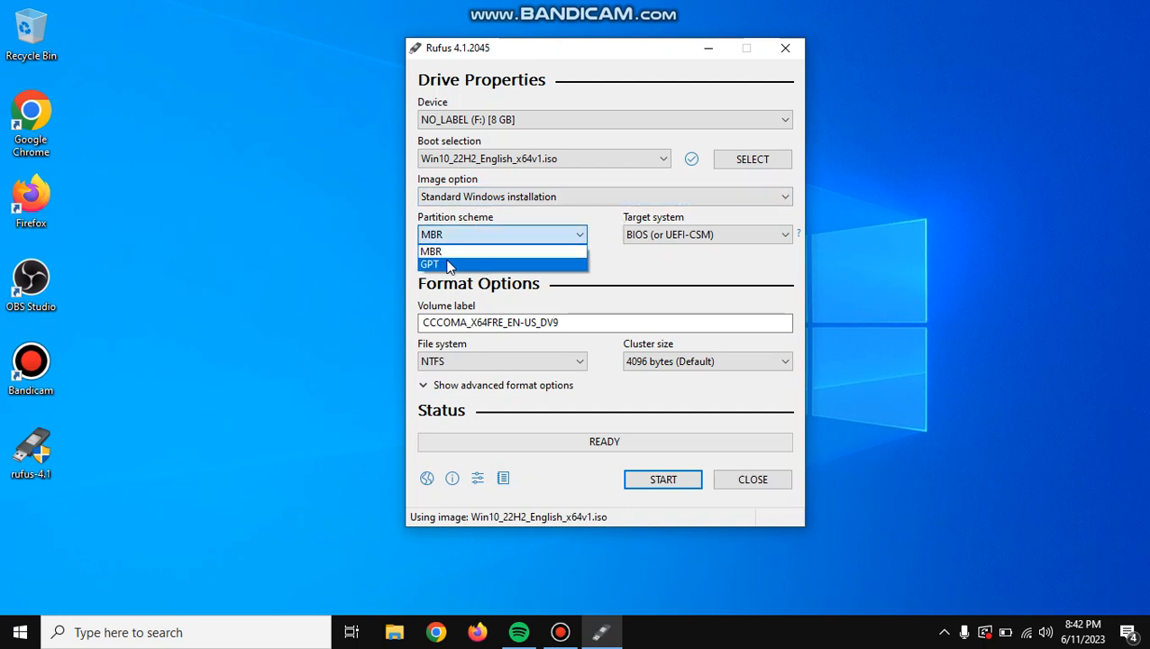
left_click(578, 234)
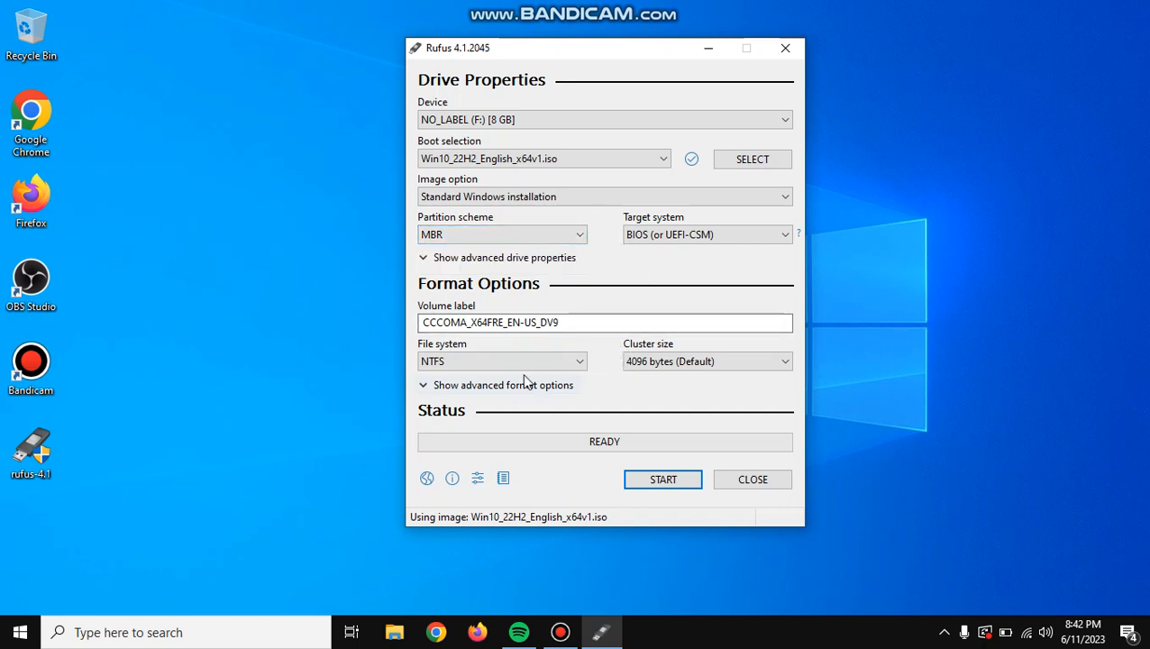
Start writing the Windows 10 USB drive to open the Windows installation customization options
left_click(664, 481)
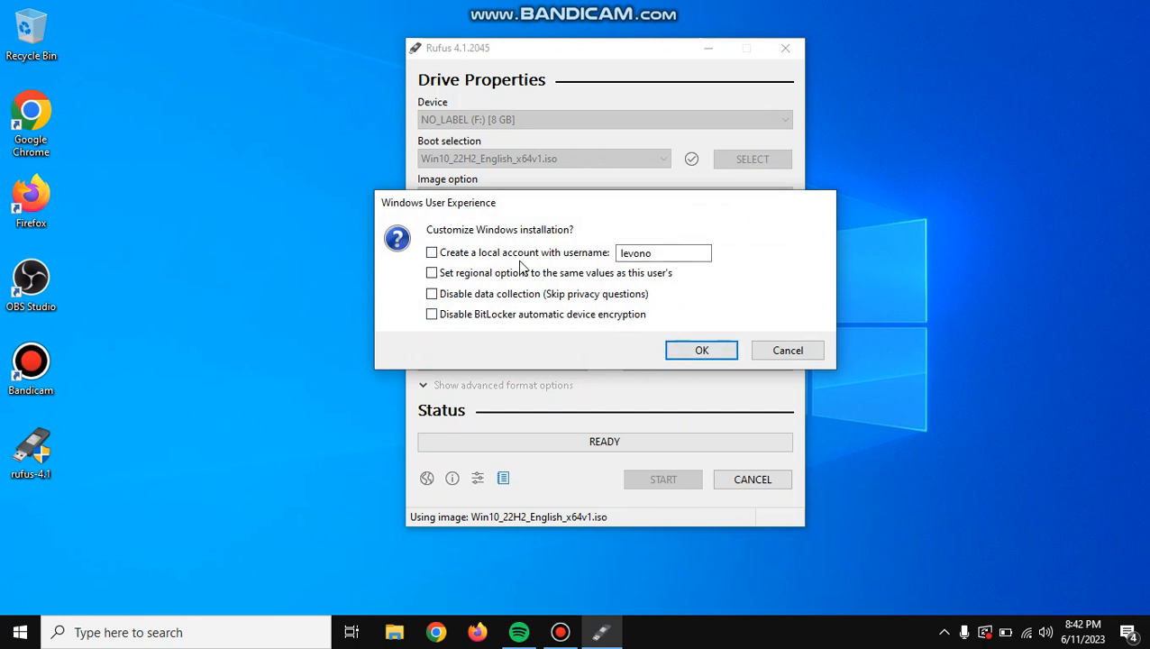
left_click_drag(672, 252, 607, 250)
left_click(659, 253)
left_click_drag(670, 252, 591, 250)
left_click(683, 252)
double_click(643, 251)
left_click(656, 252)
left_click_drag(677, 253, 604, 253)
left_click(637, 258)
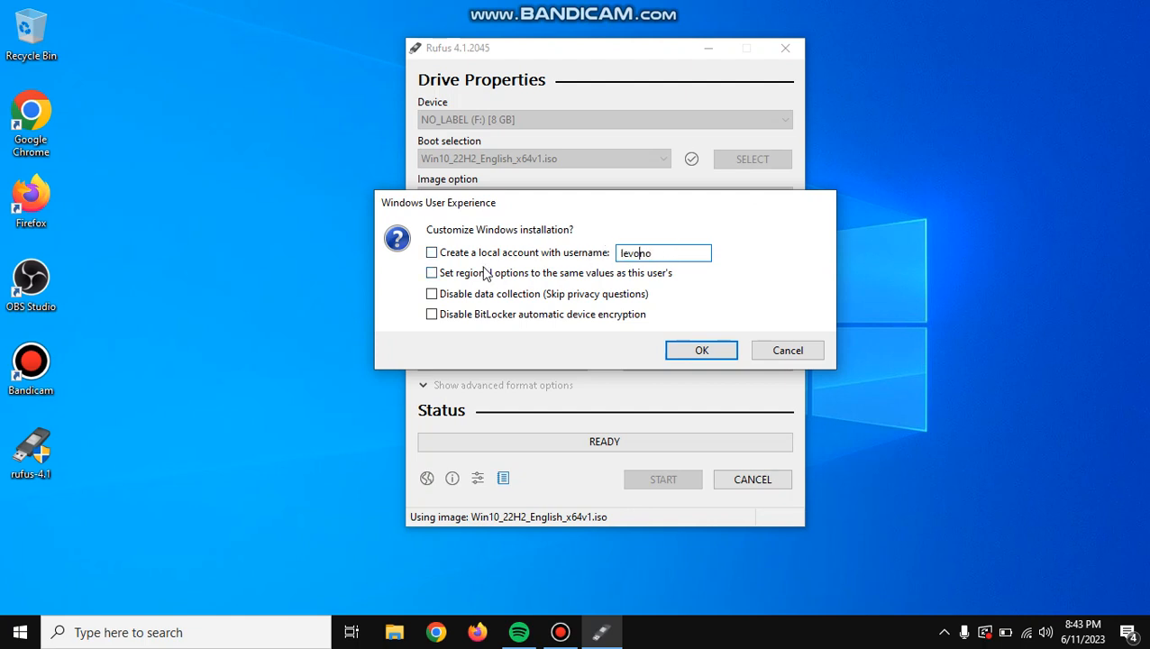
left_click(432, 254)
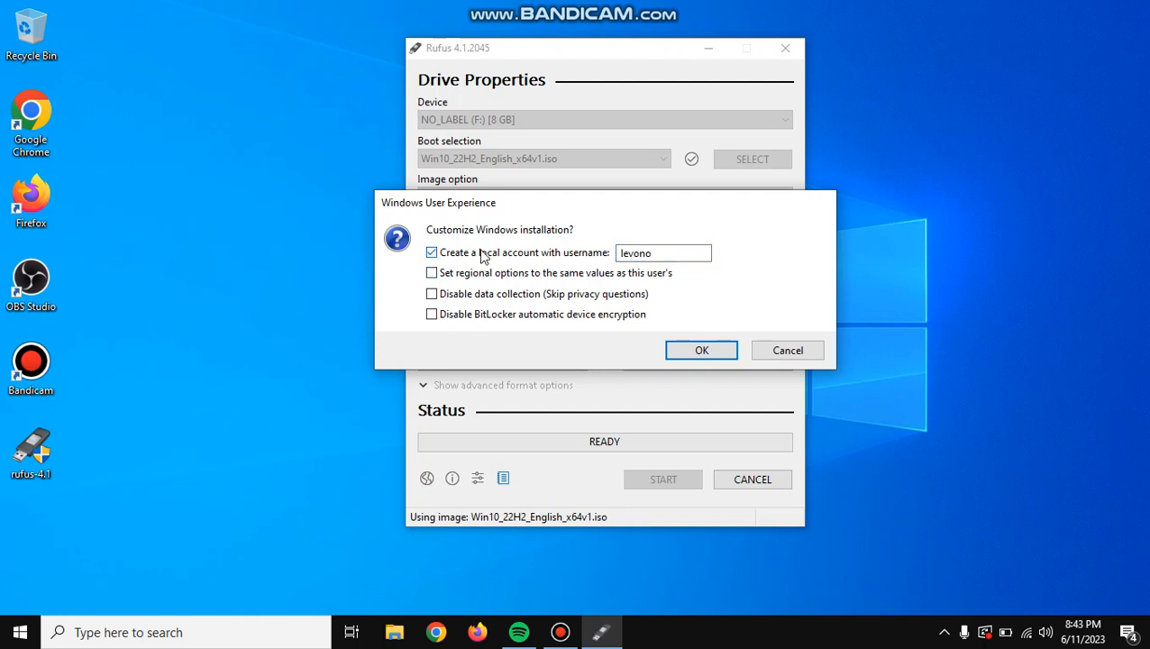
left_click_drag(699, 254, 589, 235)
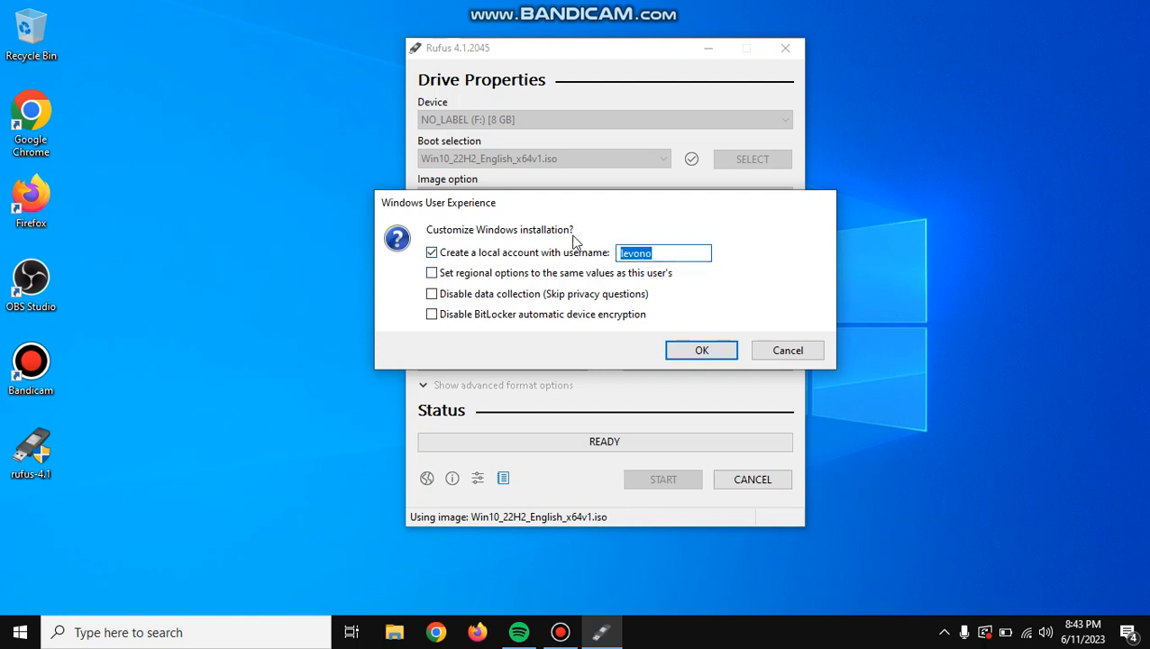
left_click(460, 252)
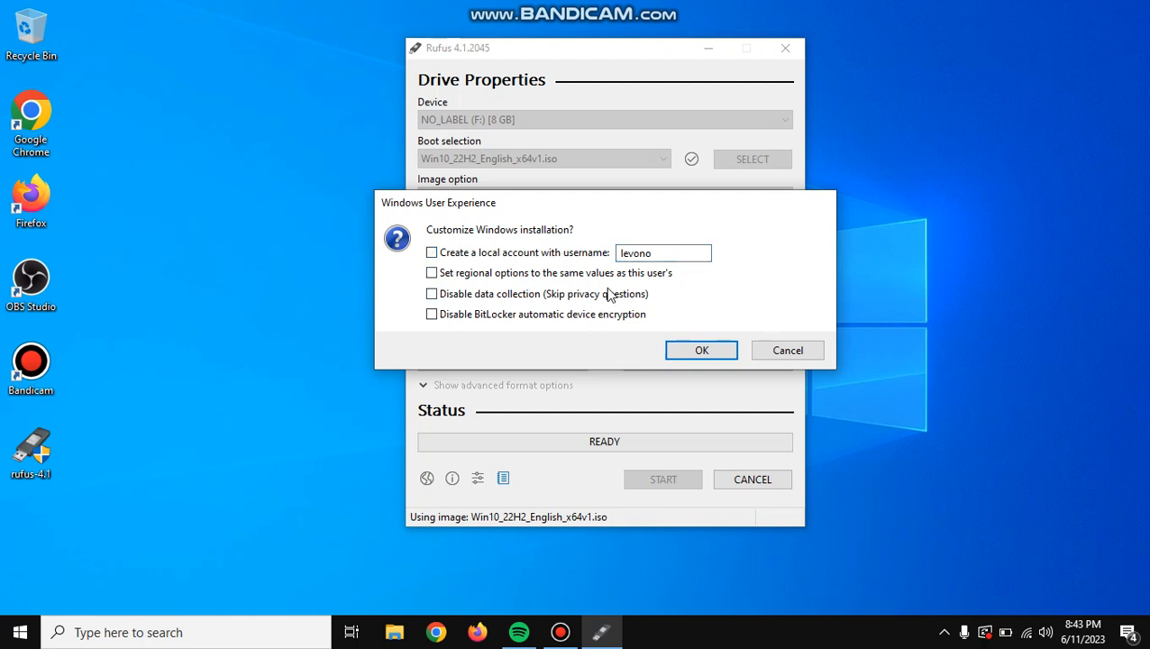
Write the USB drive with no Windows customizations, accepting that its data is destroyed, and close Rufus once it has finished
left_click(701, 351)
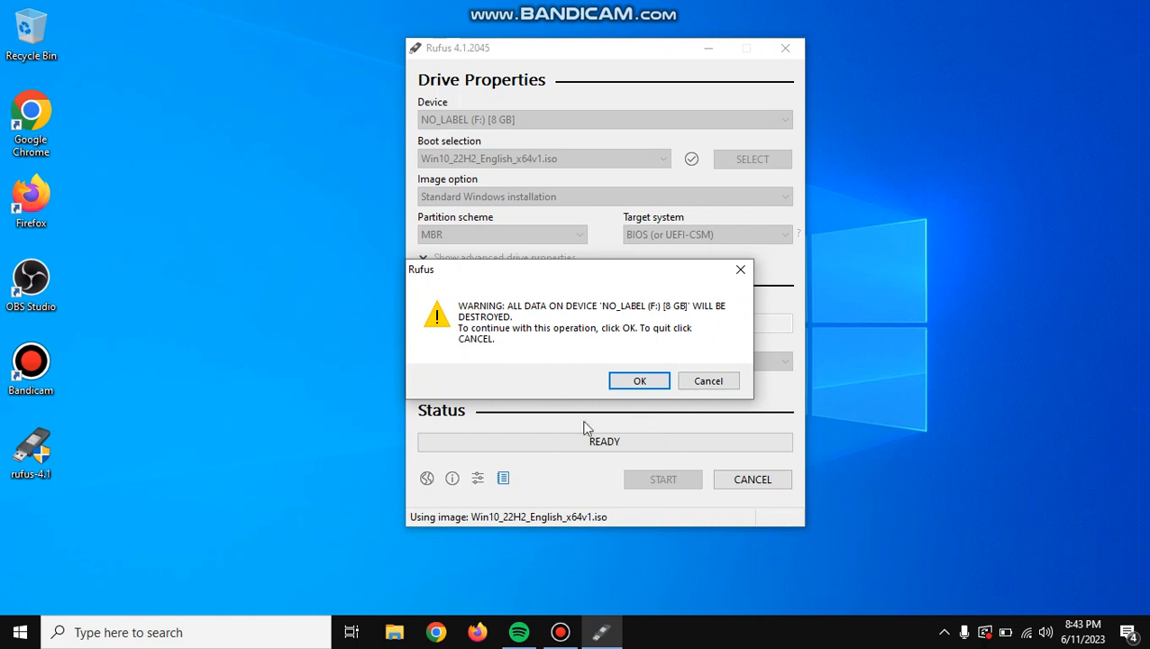
left_click(631, 384)
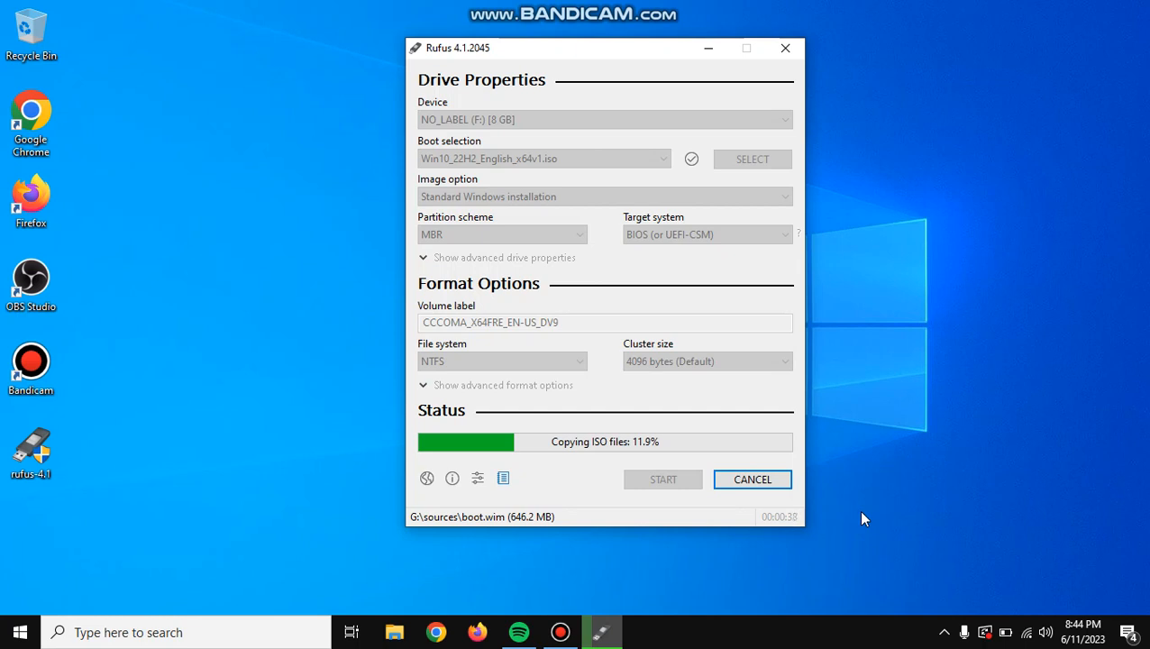
left_click(888, 410)
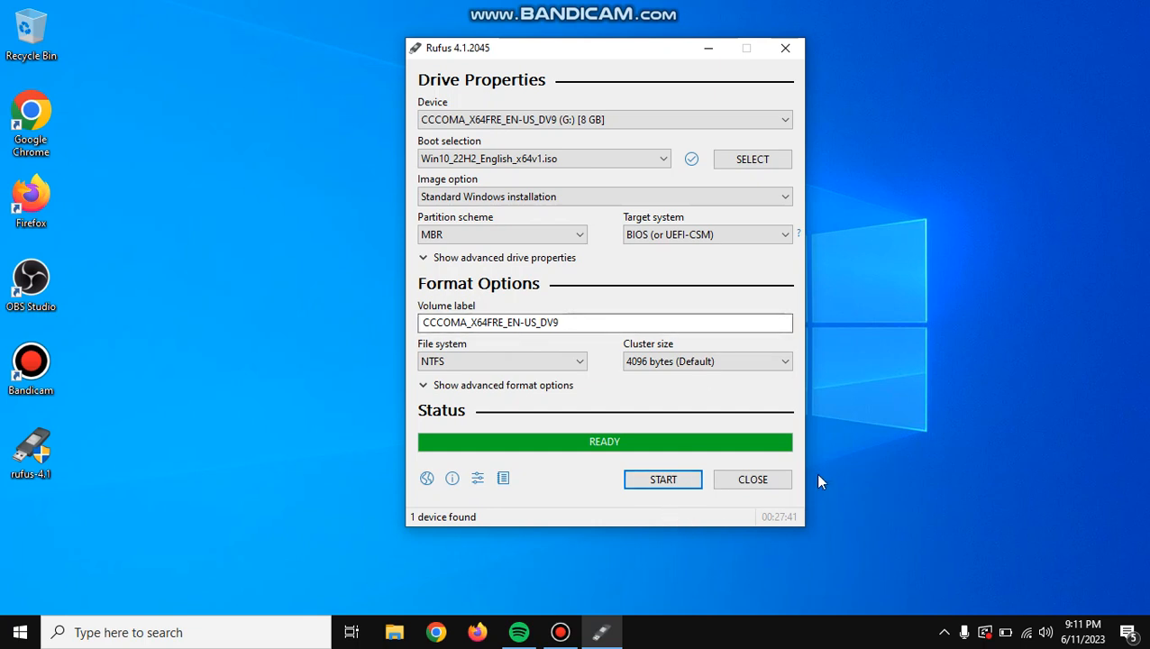
left_click(745, 480)
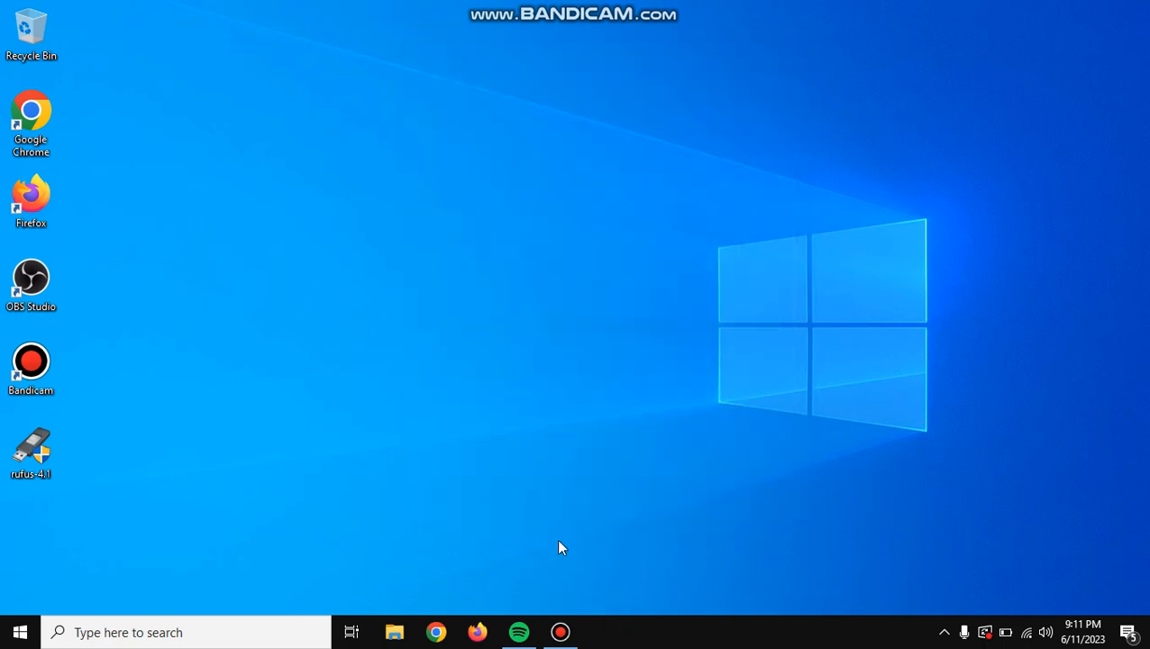
Inspect the installation files on the CCCOMA_X64FRE_EN-US_DV9 (G:) drive in File Explorer, return to This PC and close the window
left_click(395, 632)
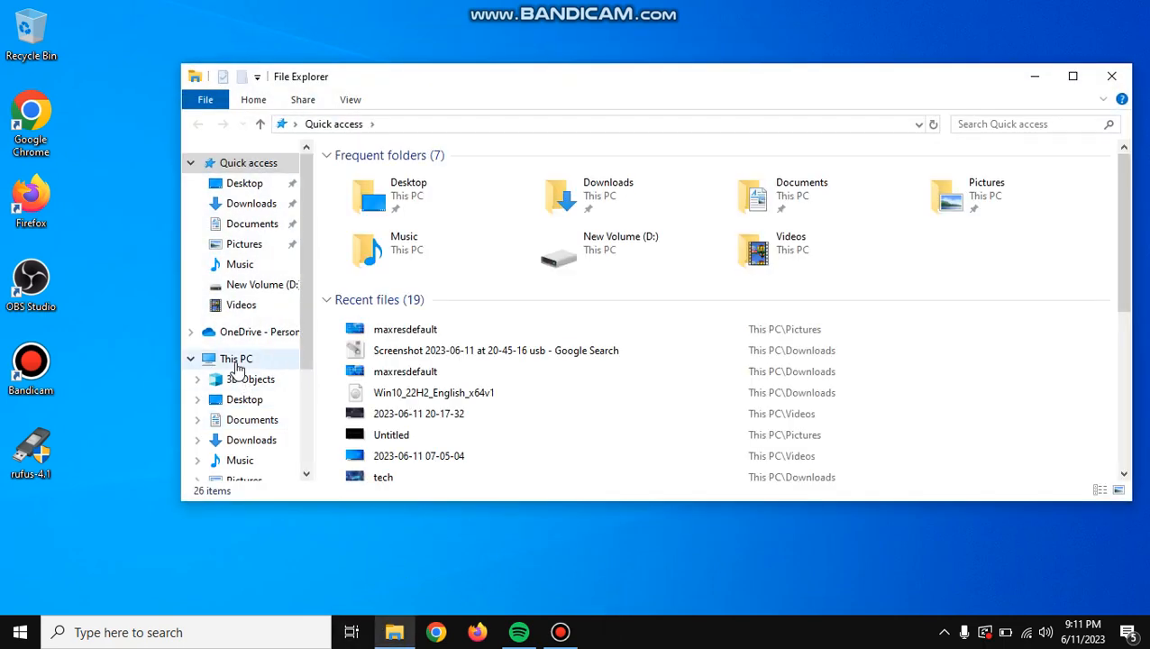
left_click(234, 361)
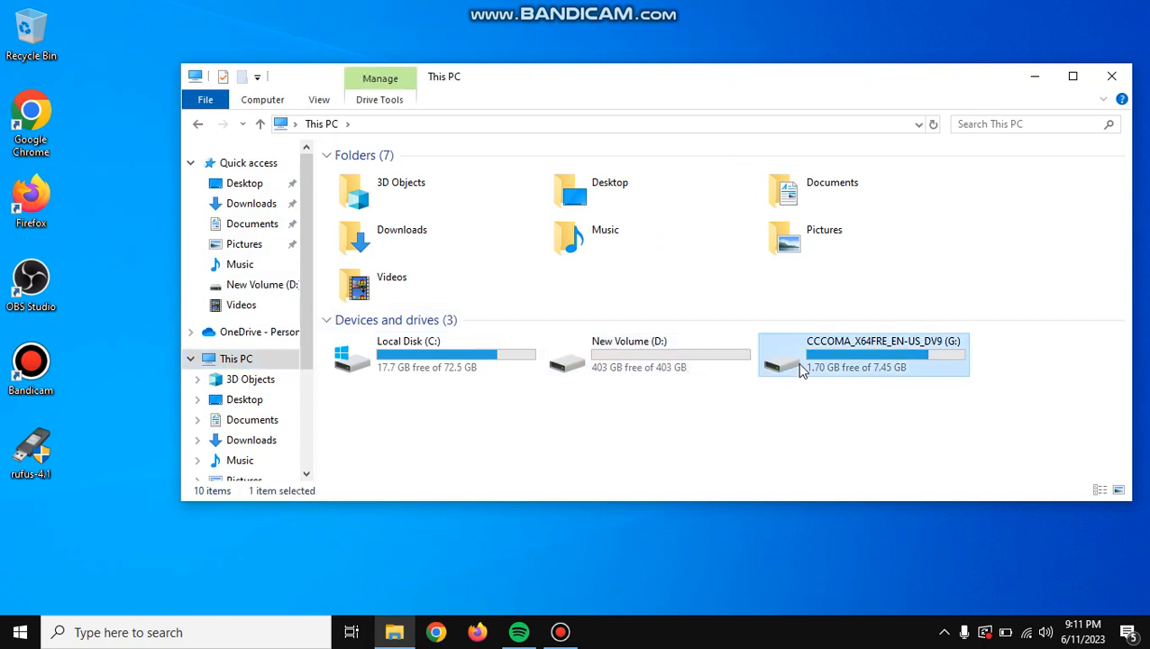
double_click(794, 364)
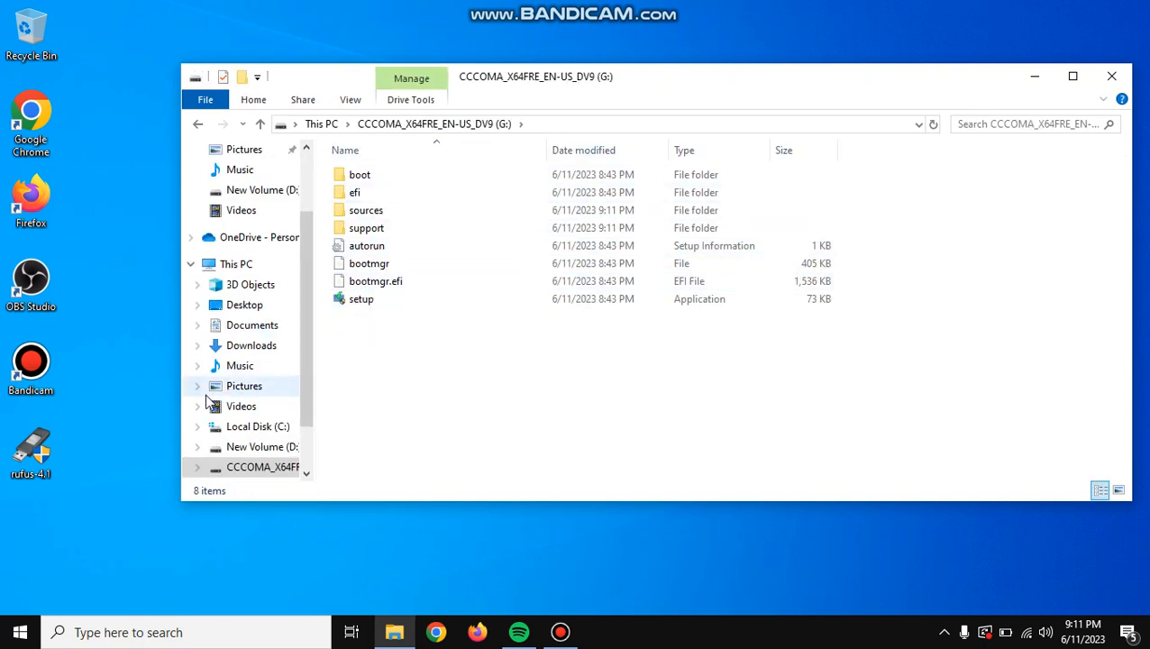
left_click(257, 268)
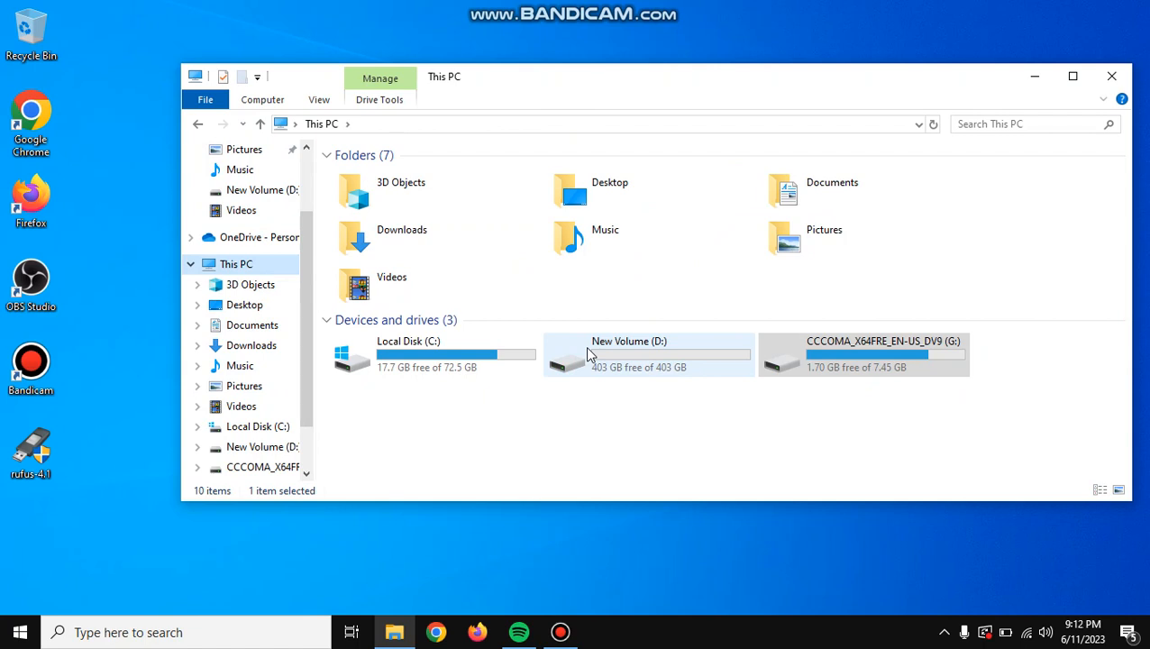
left_click(1112, 77)
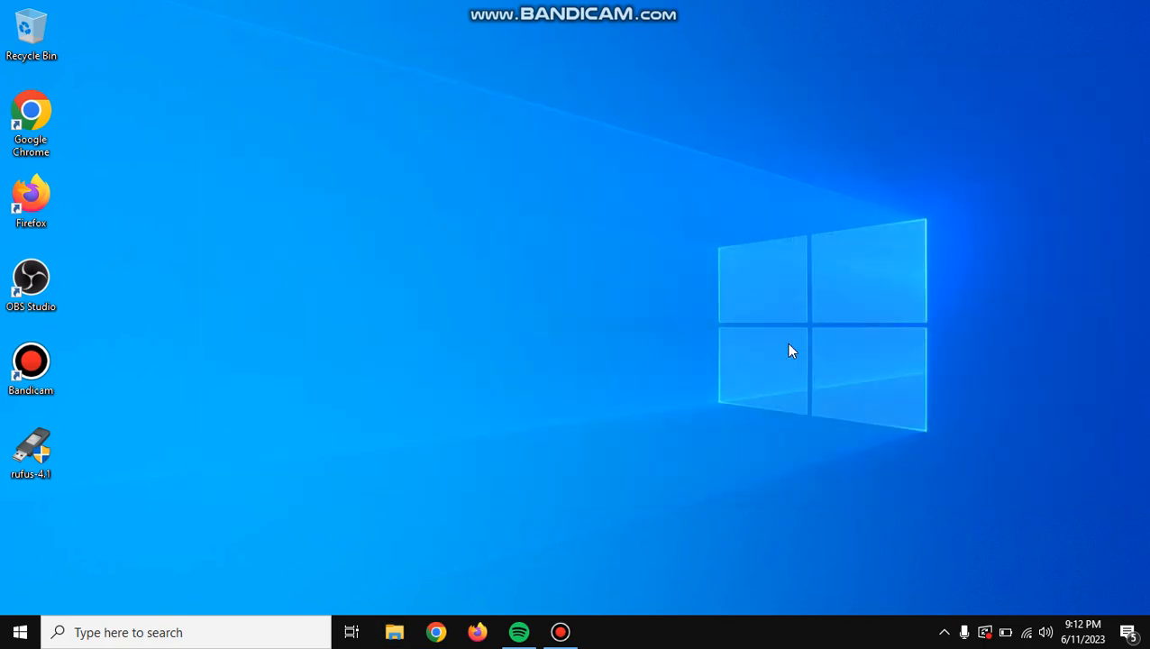